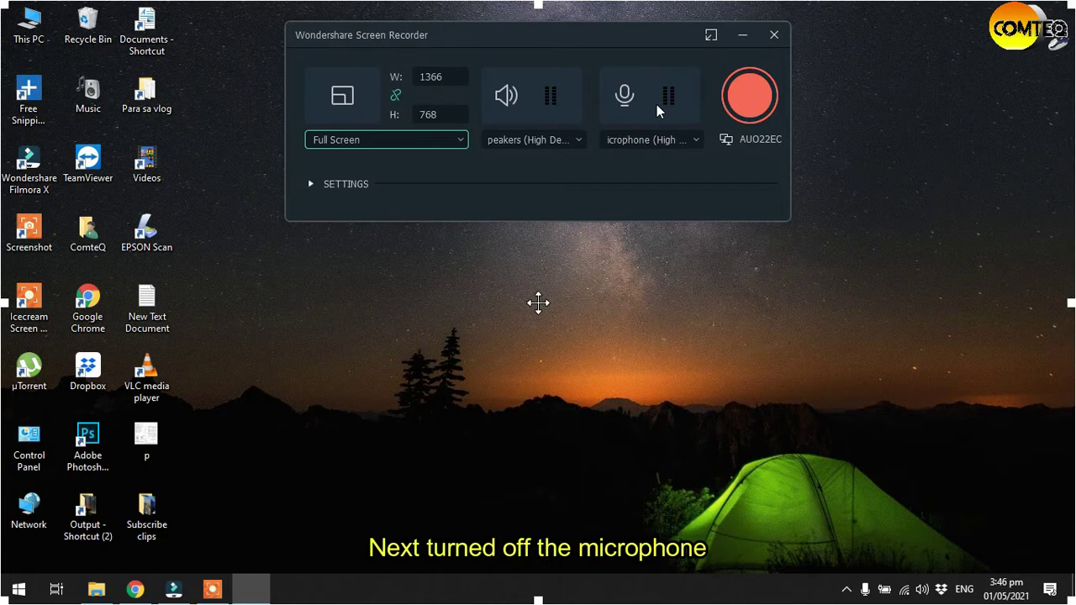
Turn off microphone capture and set the recording area to Custom
{"action": "left_click", "coordinate": [625, 97]}
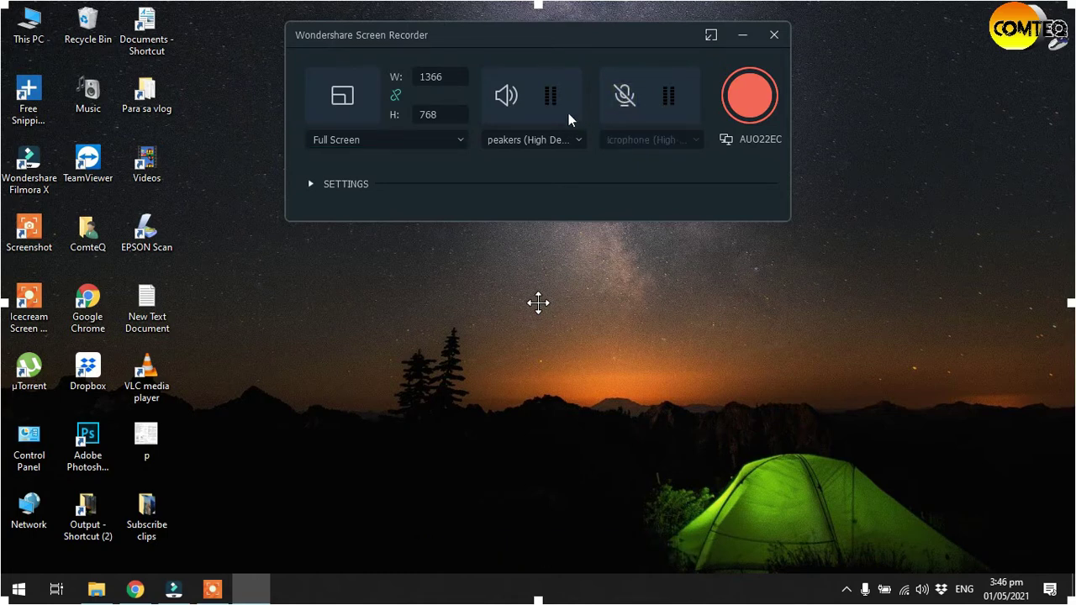
{"action": "left_click", "coordinate": [461, 140]}
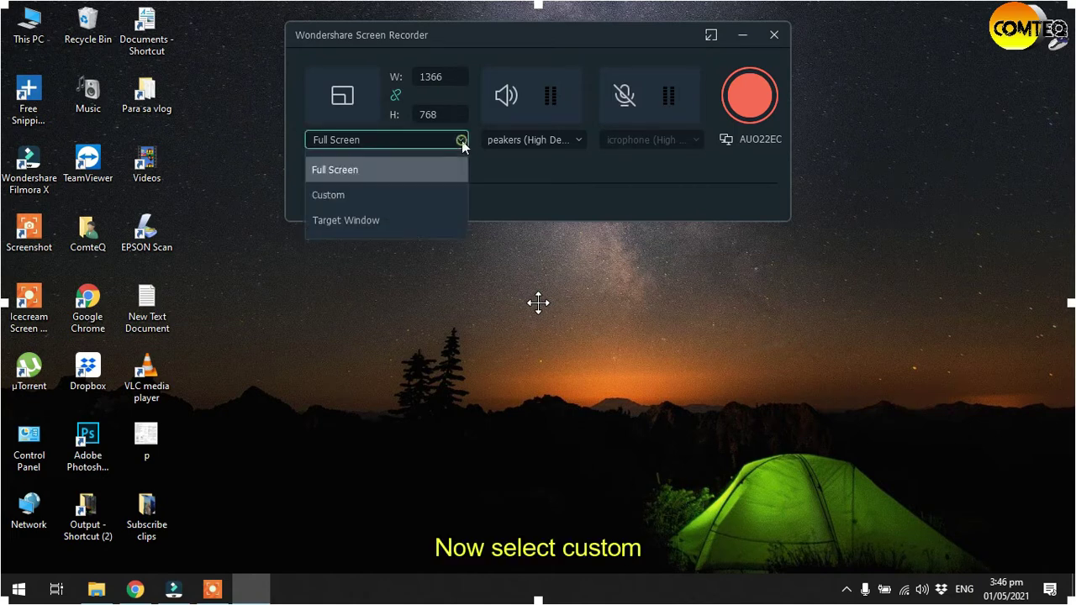
{"action": "left_click", "coordinate": [412, 192]}
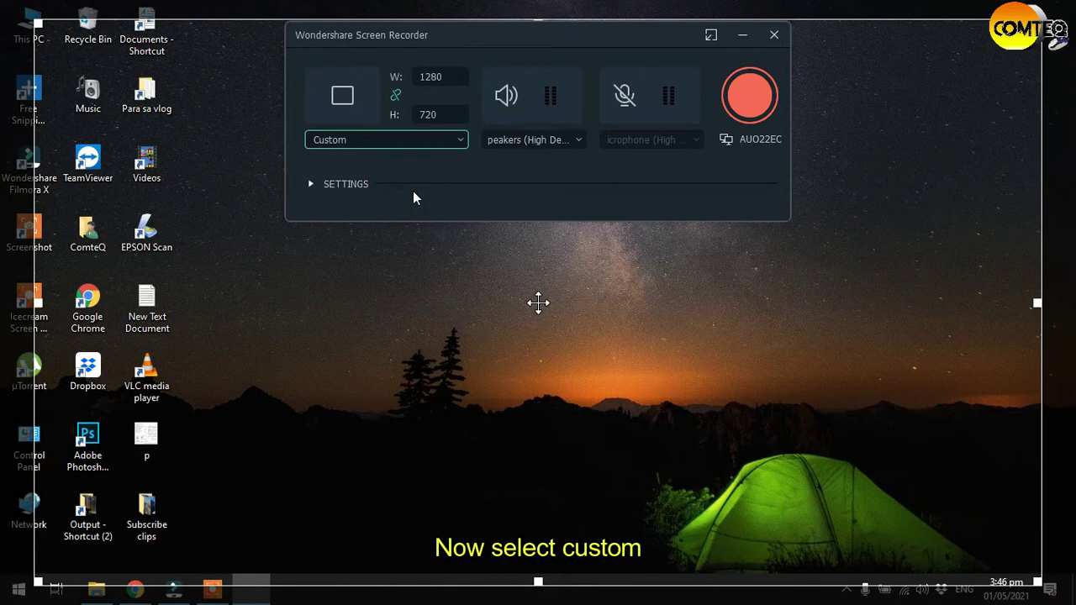
Choose the red mouse-click highlight in the recorder settings and collapse the settings
{"action": "left_click", "coordinate": [311, 185]}
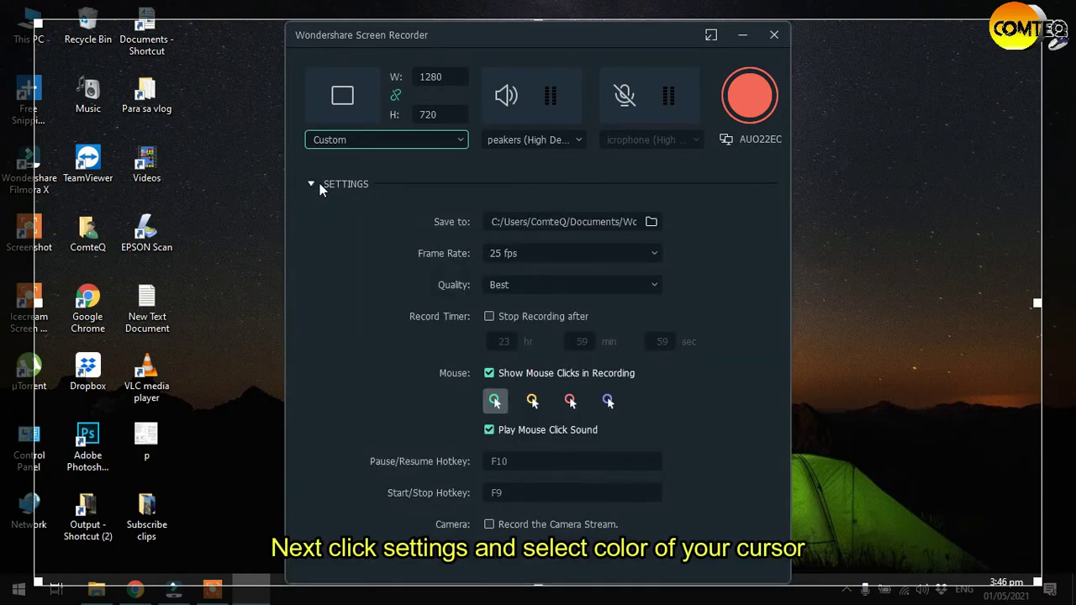
{"action": "left_click", "coordinate": [569, 402]}
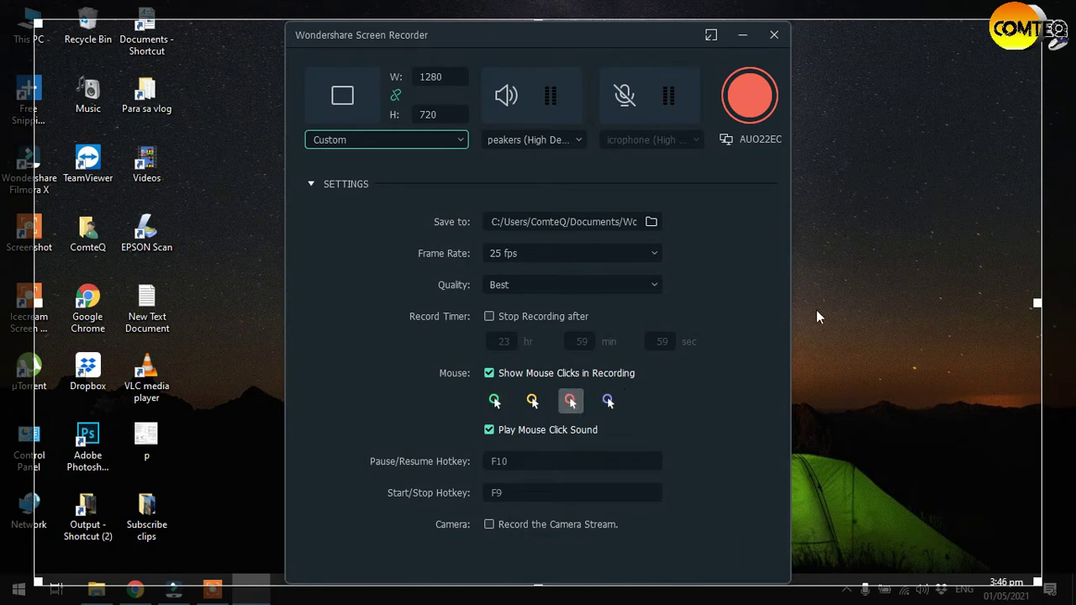
{"action": "left_click", "coordinate": [208, 446]}
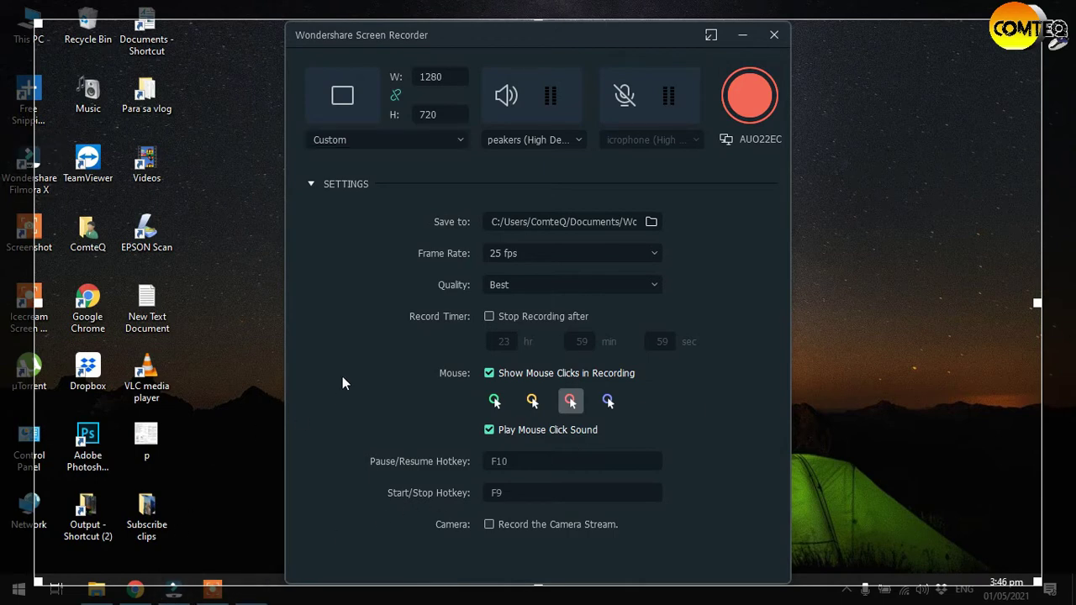
{"action": "left_click", "coordinate": [312, 196]}
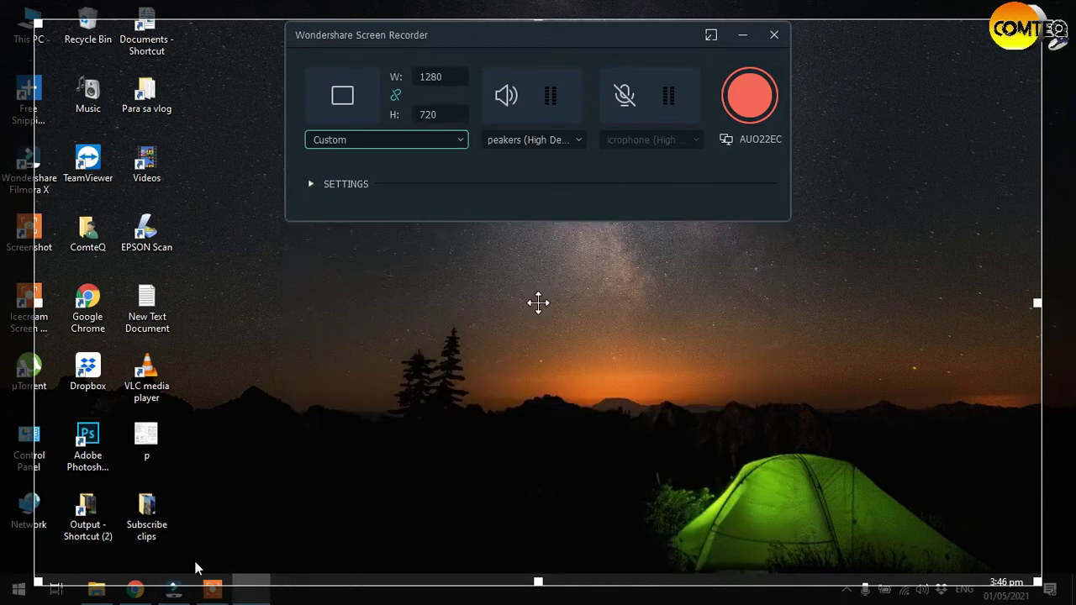
Switch to the comteq YouTube results in Chrome and fit the recording area around the channel entry, about 955 x 178
{"action": "left_click", "coordinate": [134, 590]}
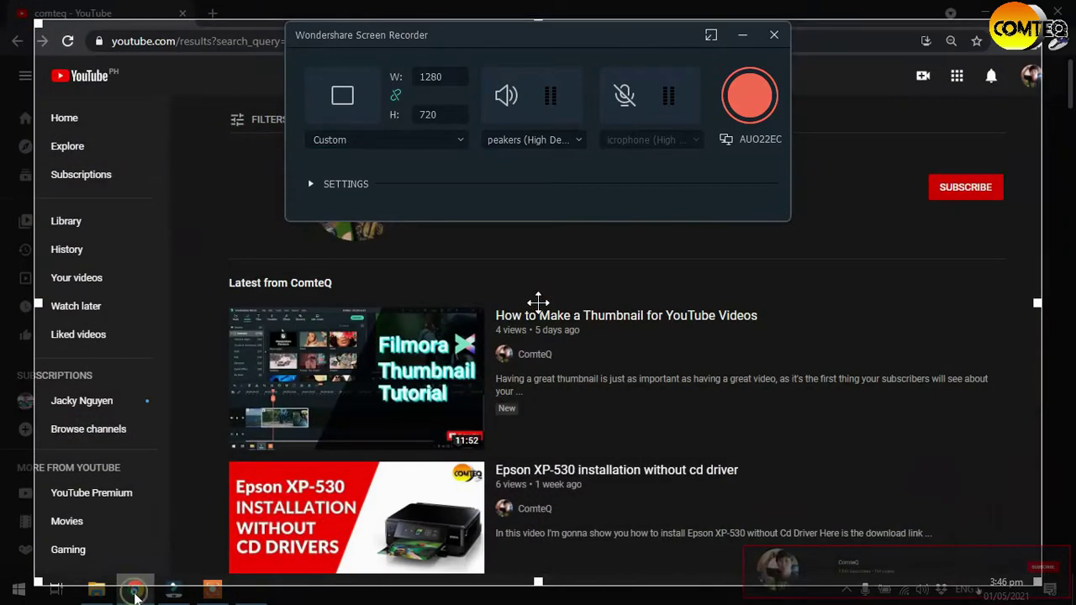
{"action": "left_click_drag", "start_coordinate": [519, 36], "coordinate": [754, 295]}
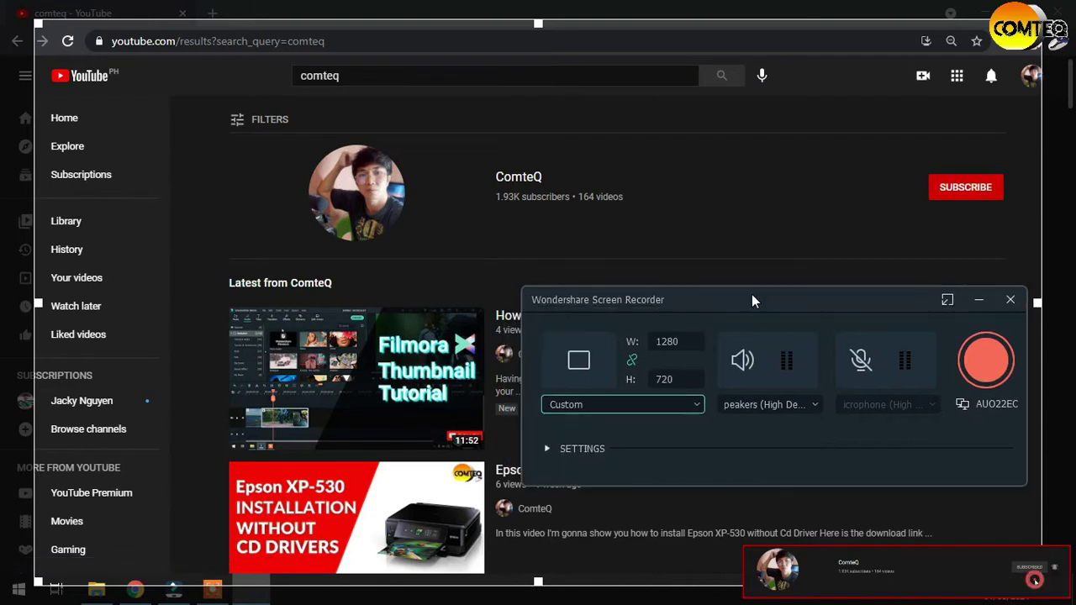
{"action": "left_click_drag", "start_coordinate": [539, 582], "coordinate": [604, 268]}
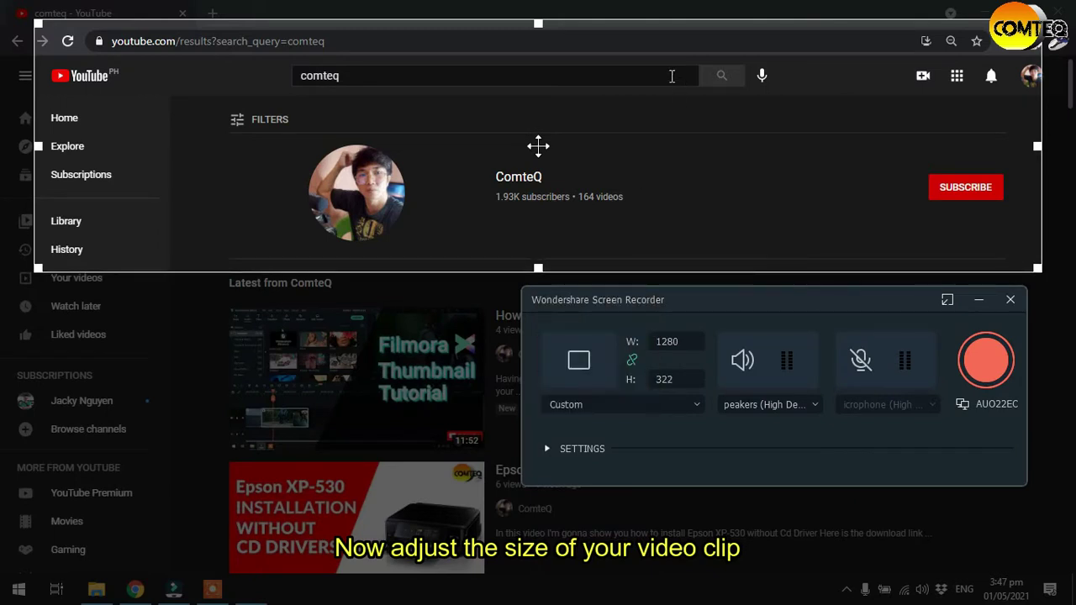
{"action": "left_click_drag", "start_coordinate": [538, 24], "coordinate": [545, 135]}
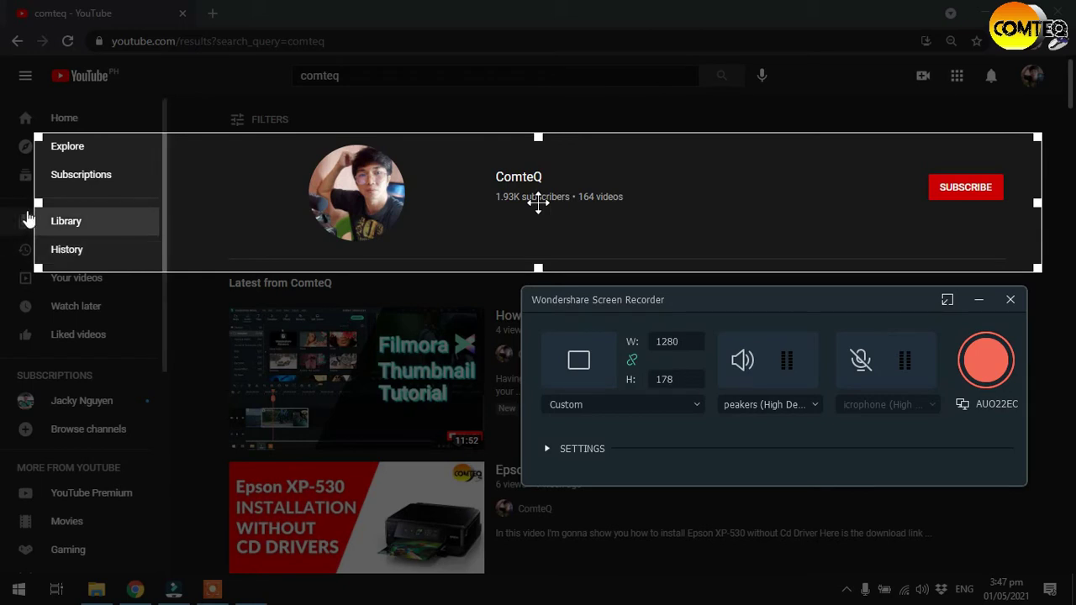
{"action": "left_click_drag", "start_coordinate": [37, 202], "coordinate": [283, 199]}
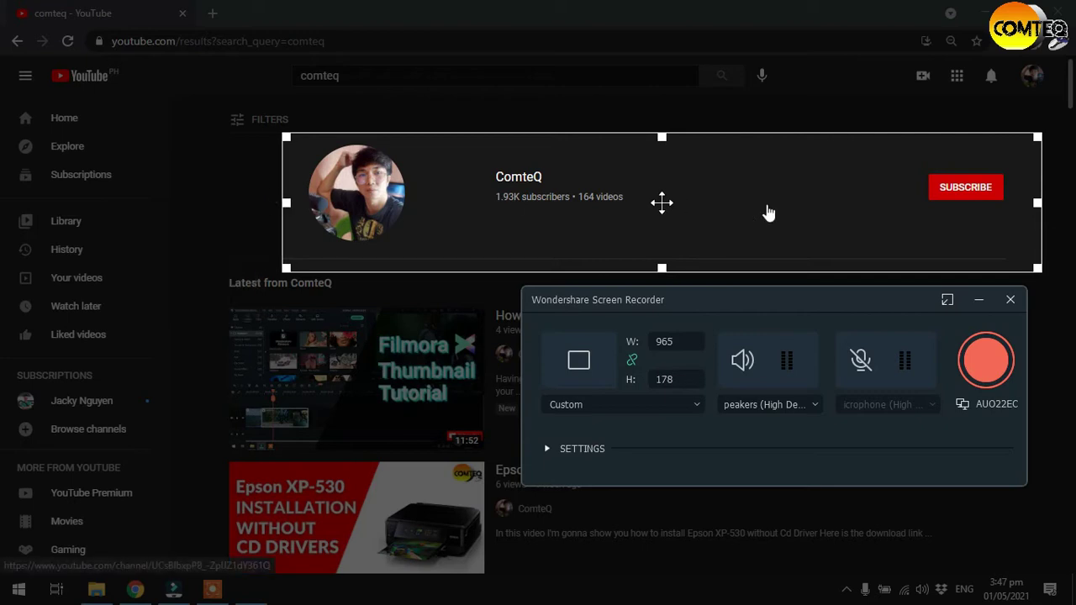
{"action": "mouse_move", "coordinate": [1036, 202]}
{"action": "left_mouse_down"}
{"action": "mouse_move", "coordinate": [1003, 204]}
{"action": "mouse_move", "coordinate": [1027, 204]}
{"action": "left_mouse_up"}
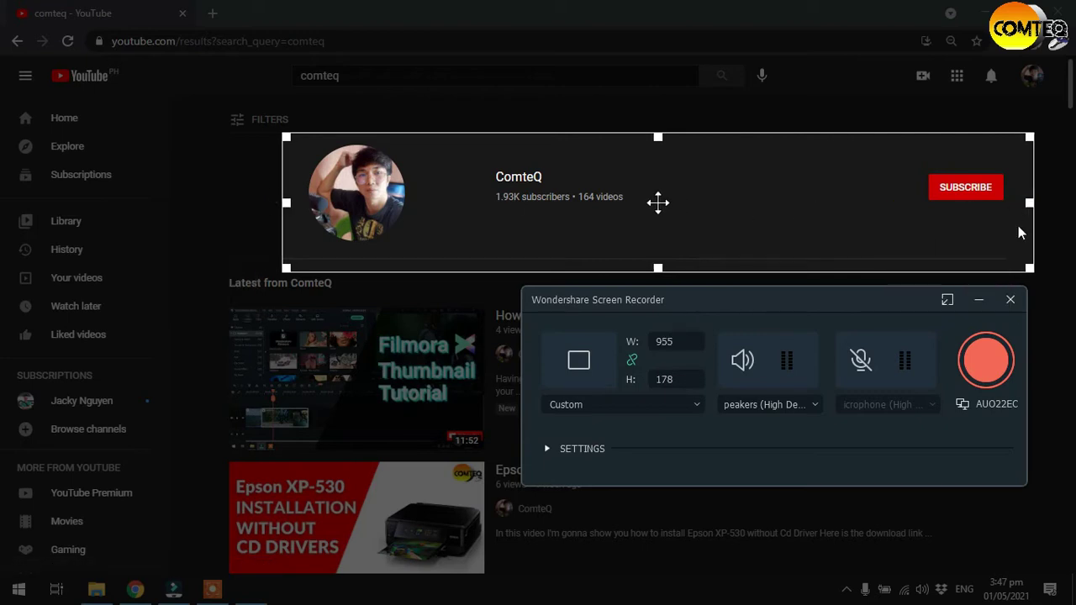
Record a clip of subscribing to the ComteQ channel and setting its notifications to All, ending with the recording stopped
{"action": "left_click", "coordinate": [983, 361]}
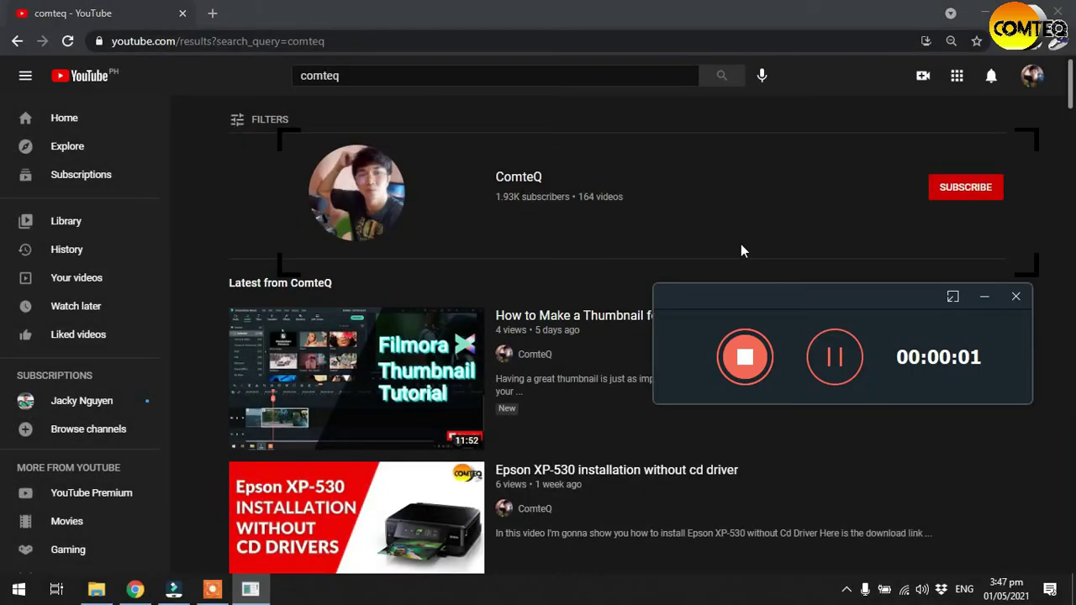
{"action": "left_click", "coordinate": [962, 191]}
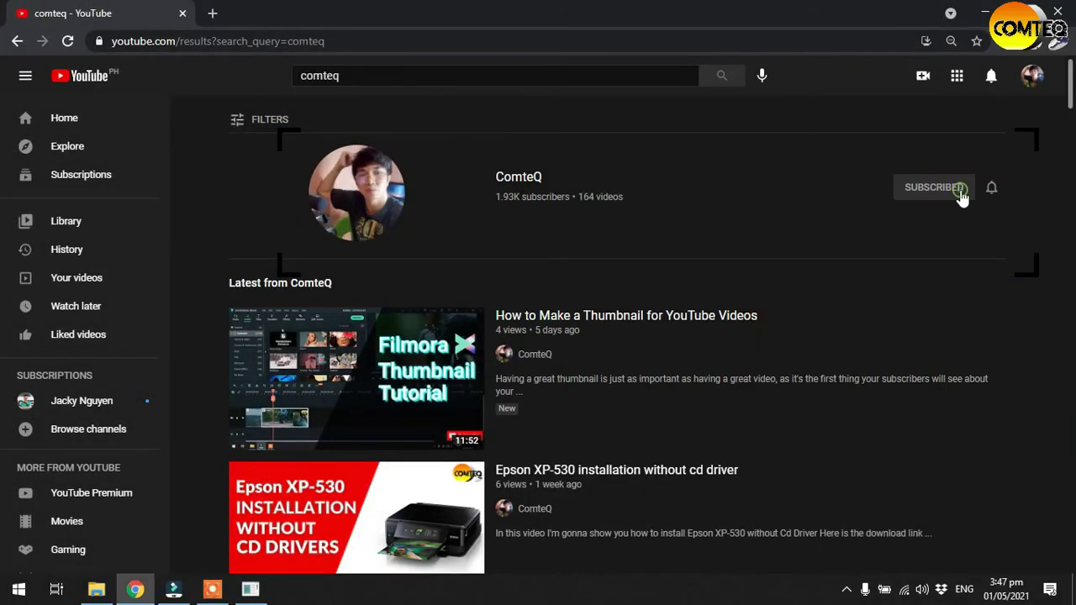
{"action": "left_click", "coordinate": [991, 189]}
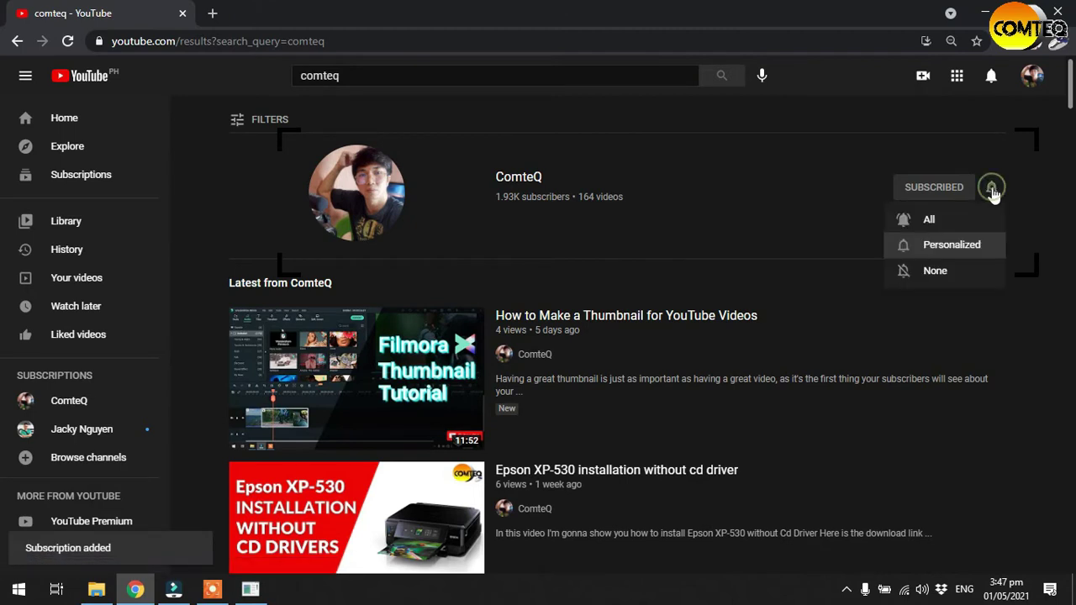
{"action": "left_click", "coordinate": [936, 220]}
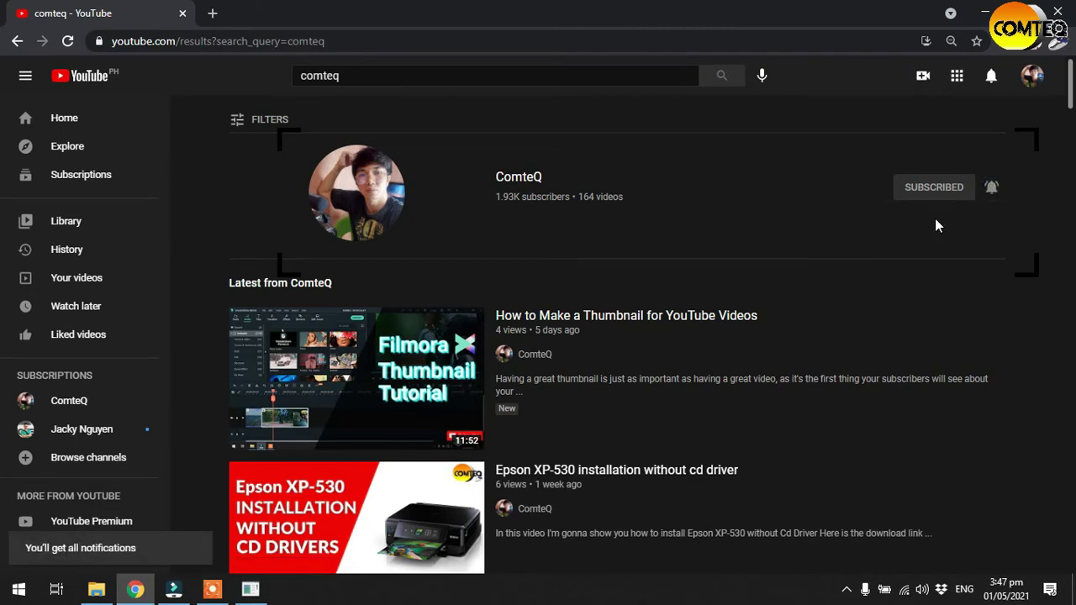
{"action": "key", "text": "F9"}
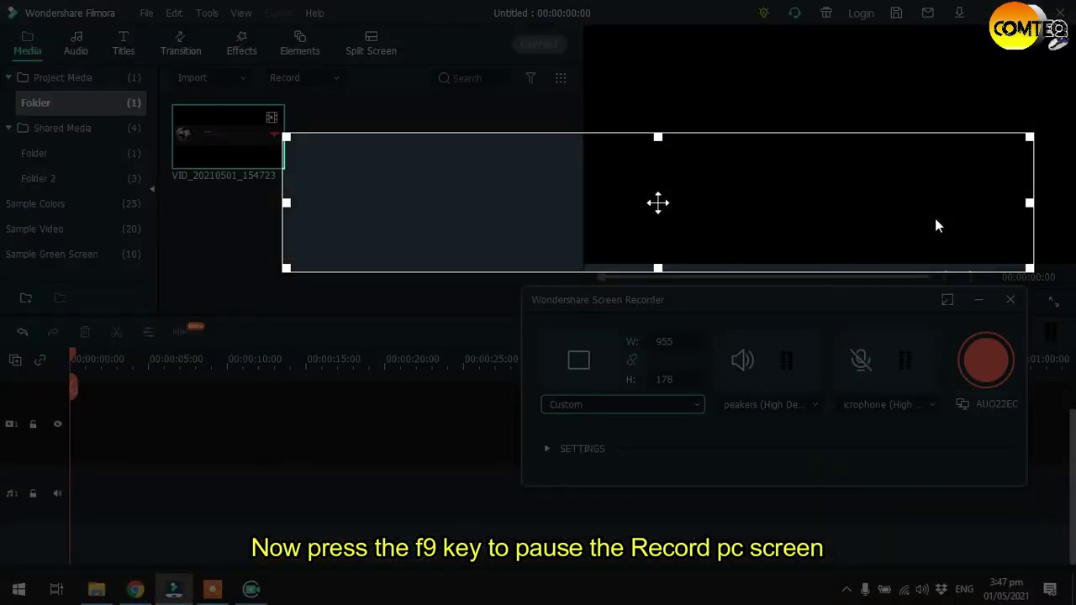
Close the screen recorder and check the recorded clip's resolution in its properties
{"action": "left_click", "coordinate": [1012, 302]}
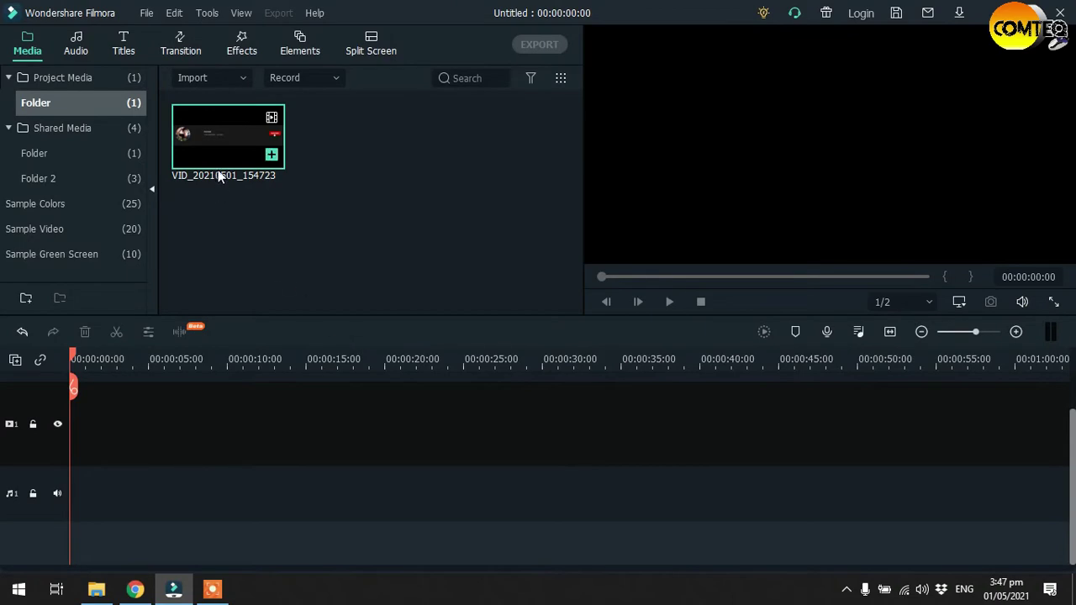
{"action": "right_click", "coordinate": [236, 146]}
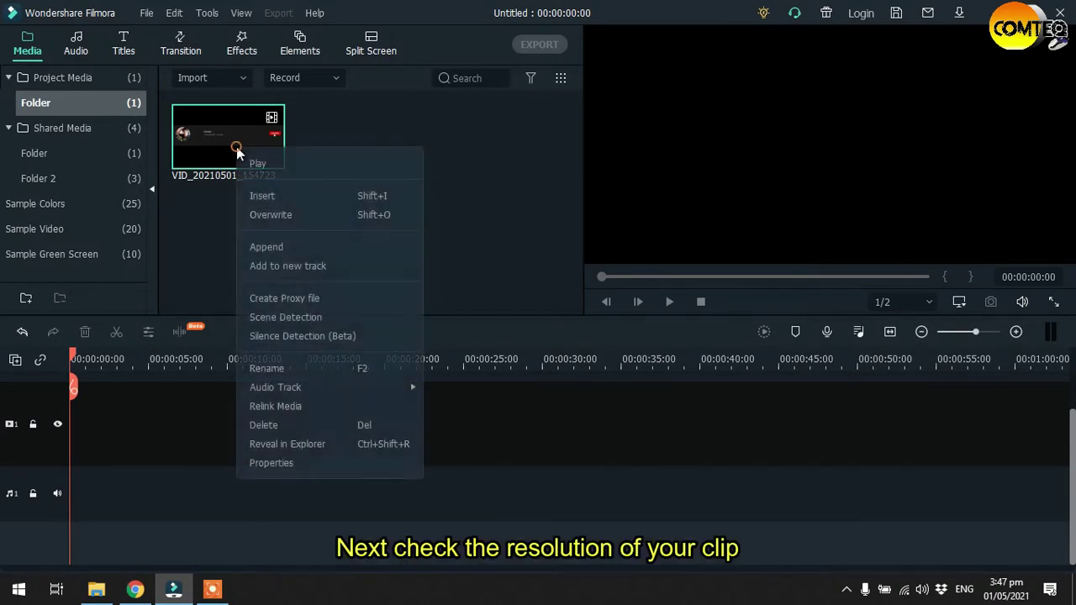
{"action": "left_click", "coordinate": [287, 462]}
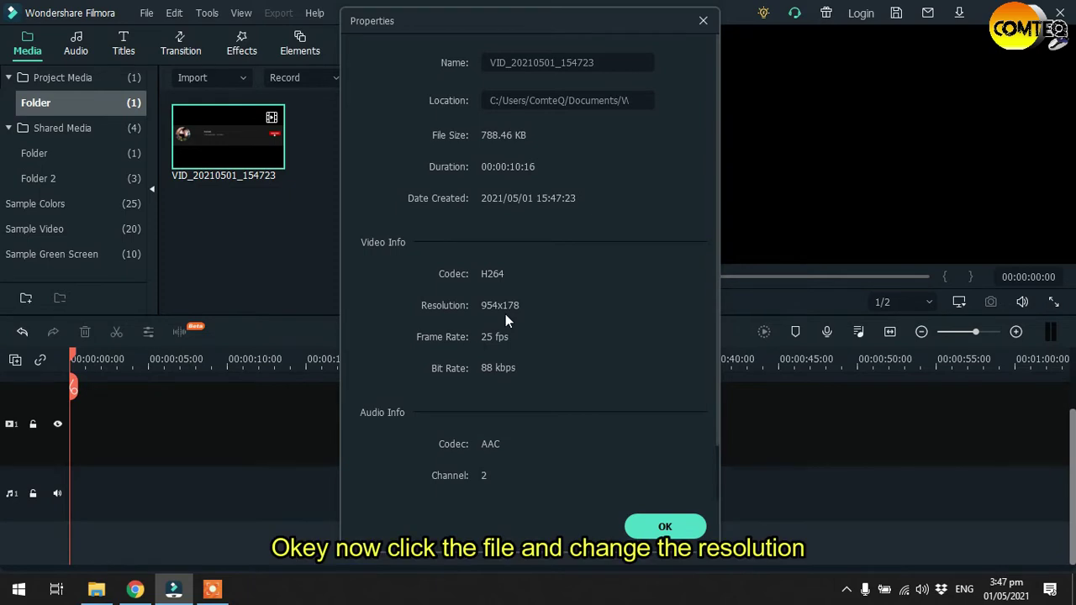
{"action": "left_click", "coordinate": [663, 524]}
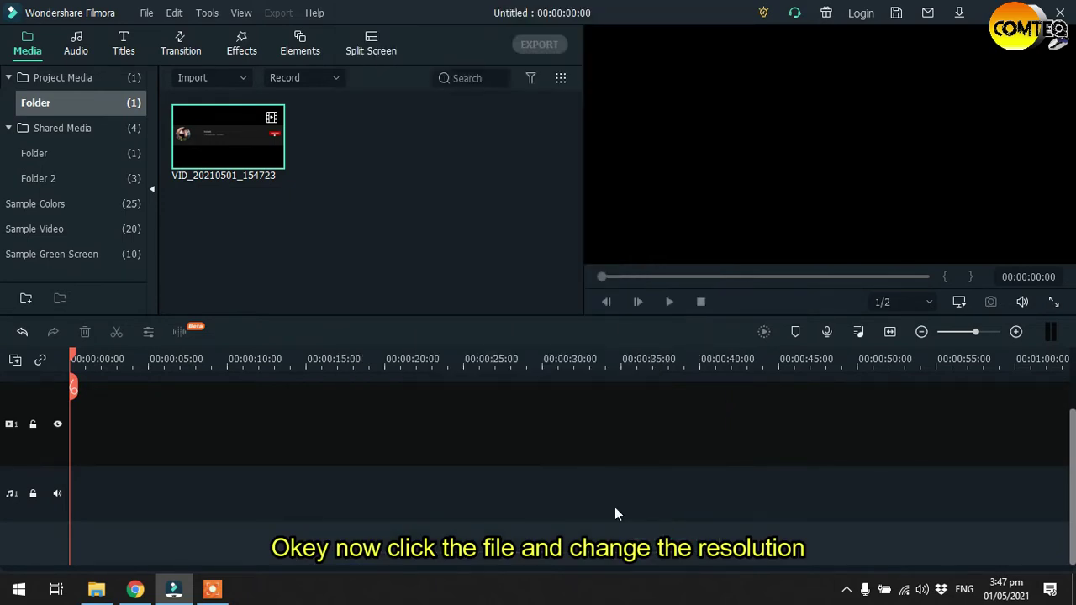
Set the project resolution to a custom 954 x 178
{"action": "left_click", "coordinate": [145, 17]}
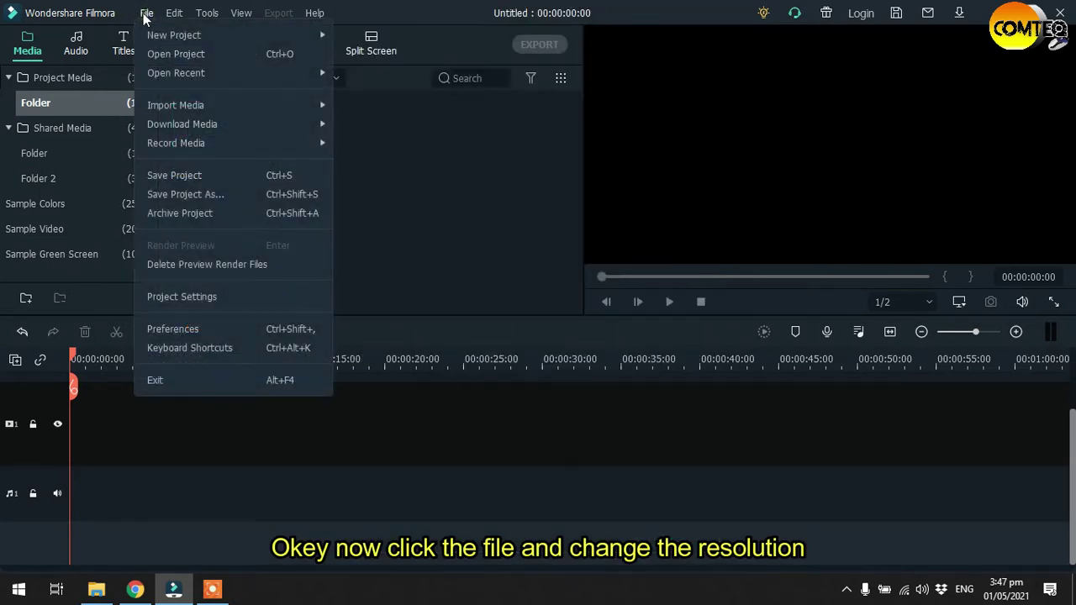
{"action": "left_click", "coordinate": [172, 299]}
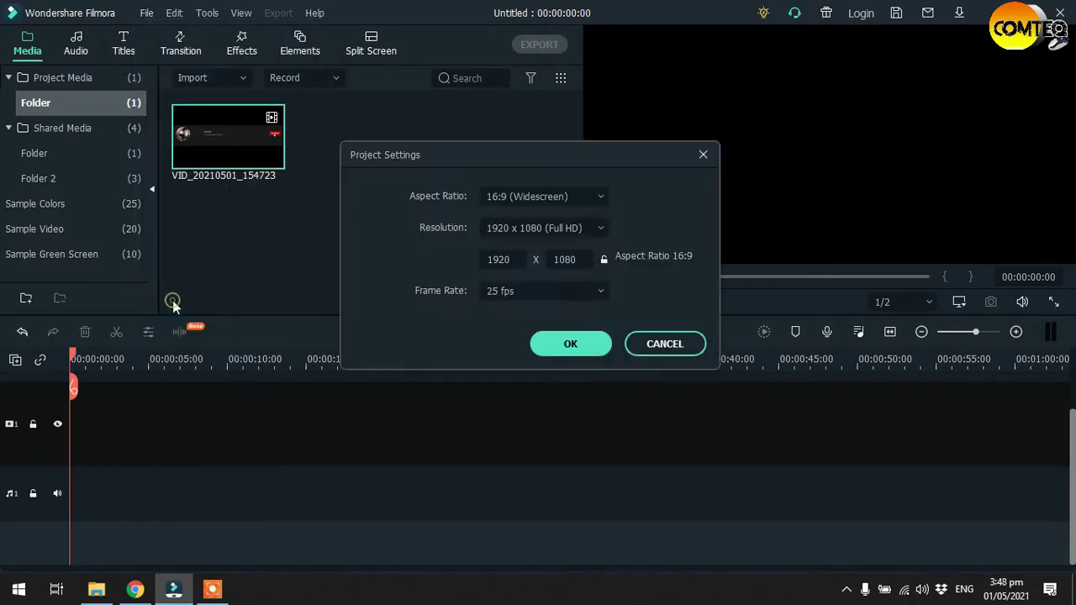
{"action": "double_click", "coordinate": [513, 261]}
{"action": "type", "text": "954"}
{"action": "double_click", "coordinate": [567, 263]}
{"action": "type", "text": "178"}
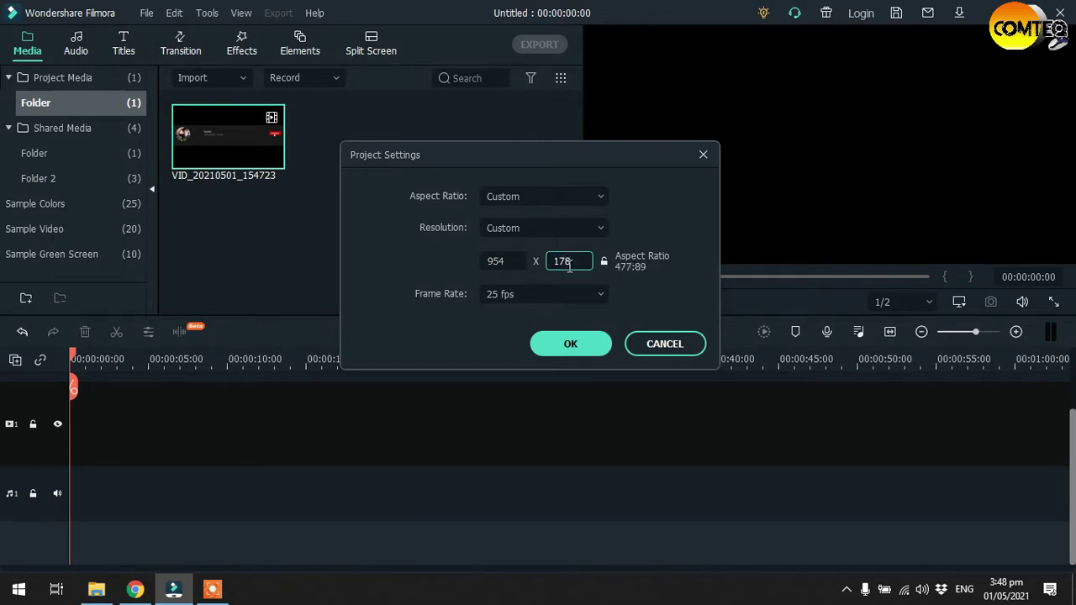
{"action": "left_click", "coordinate": [579, 343]}
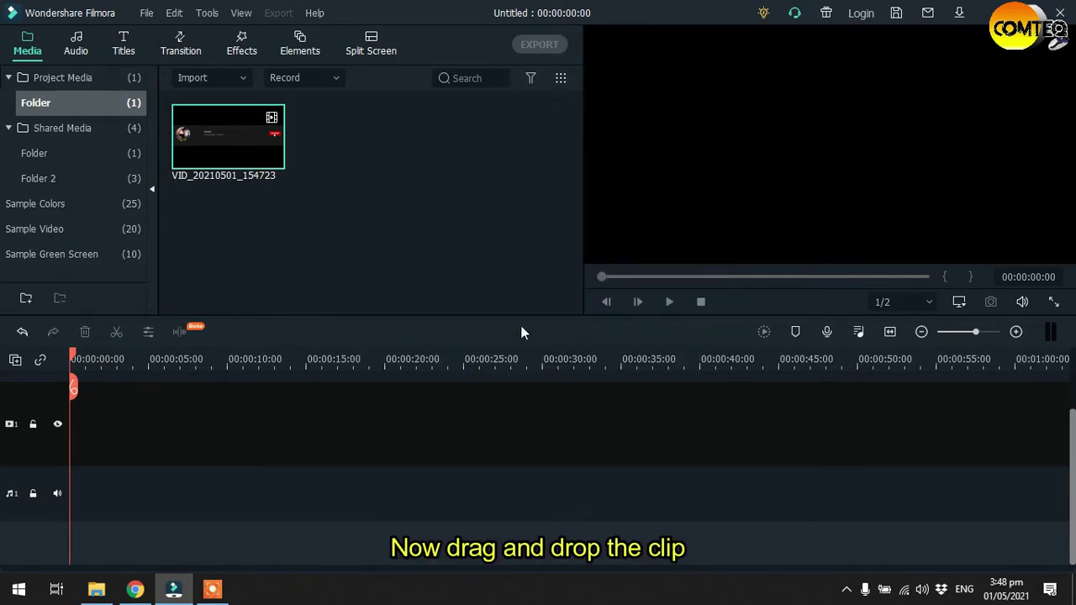
Place the recorded clip at the start of video track 1 and add the Border effect at about 20 seconds on that track
{"action": "left_click_drag", "start_coordinate": [246, 135], "coordinate": [67, 437]}
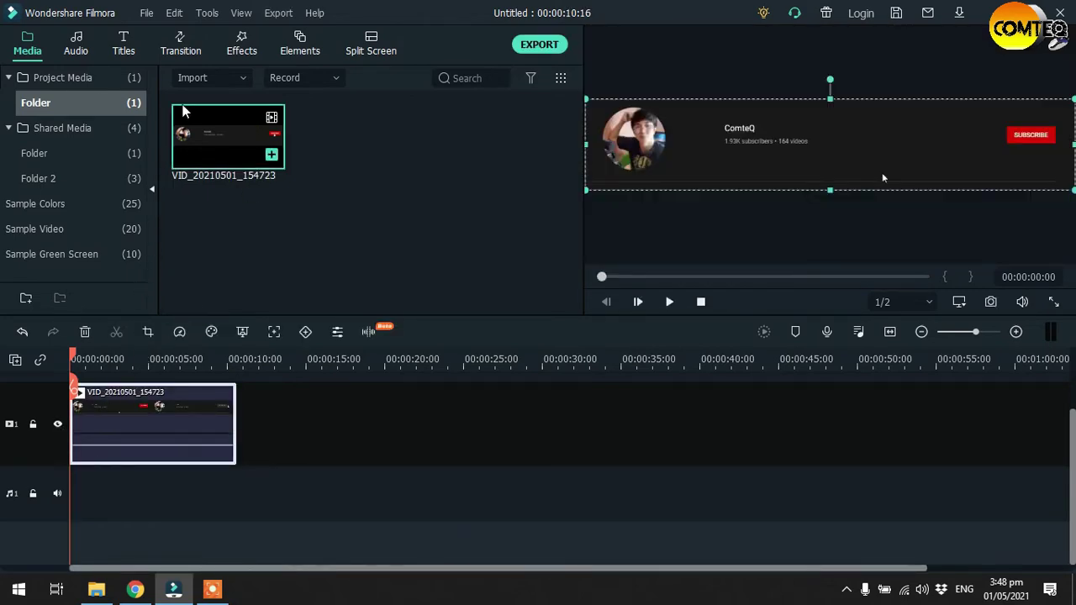
{"action": "left_click", "coordinate": [242, 51]}
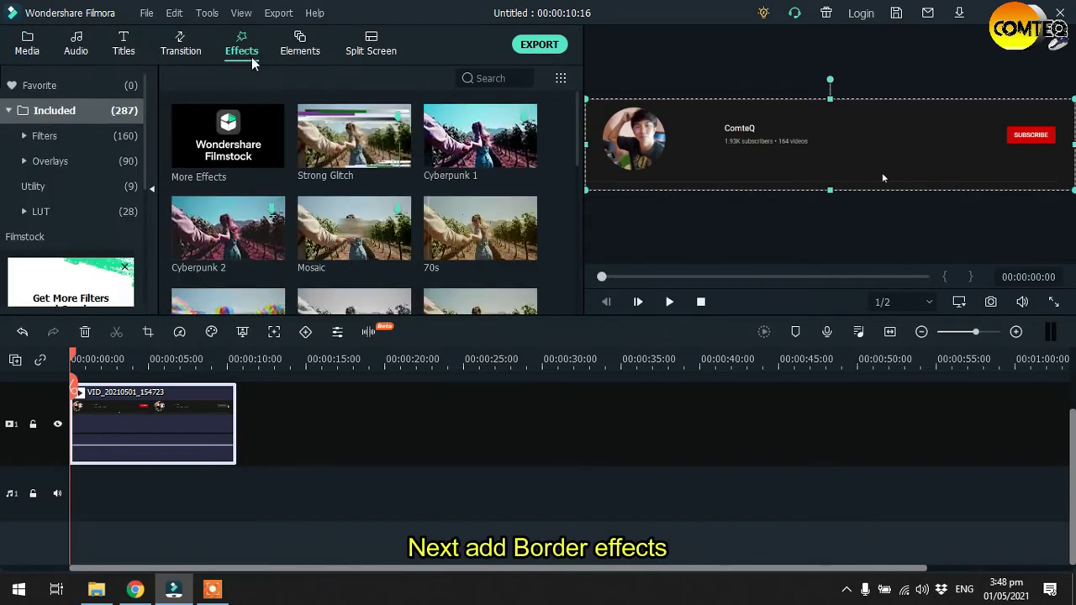
{"action": "scroll", "coordinate": [541, 177], "scroll_direction": "down", "scroll_amount": 5}
{"action": "scroll", "coordinate": [540, 176], "scroll_direction": "down", "scroll_amount": 10}
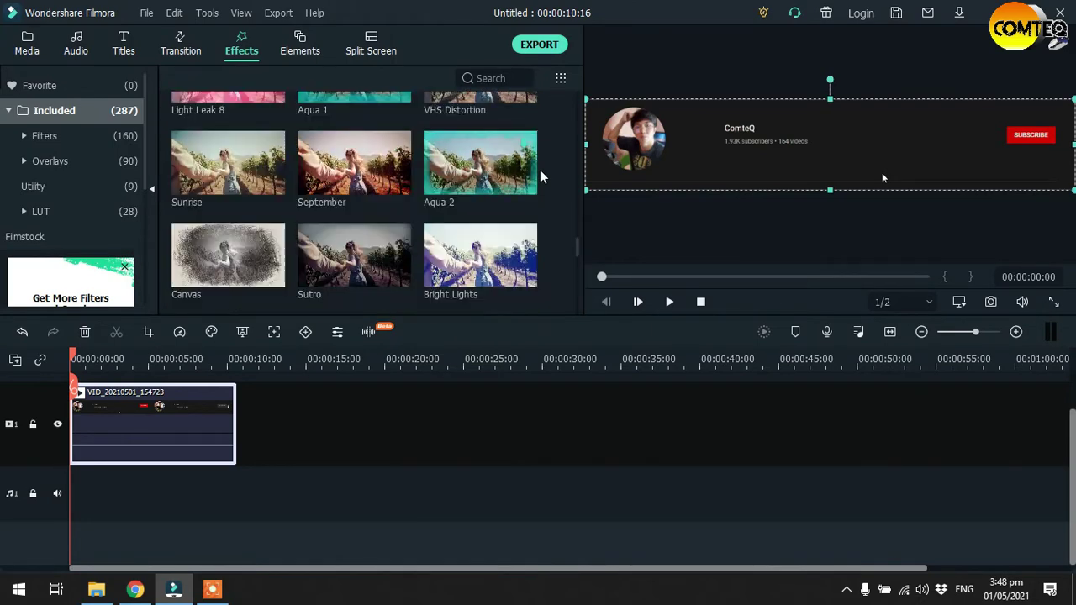
{"action": "scroll", "coordinate": [540, 177], "scroll_direction": "down", "scroll_amount": 3}
{"action": "scroll", "coordinate": [540, 176], "scroll_direction": "down", "scroll_amount": 10}
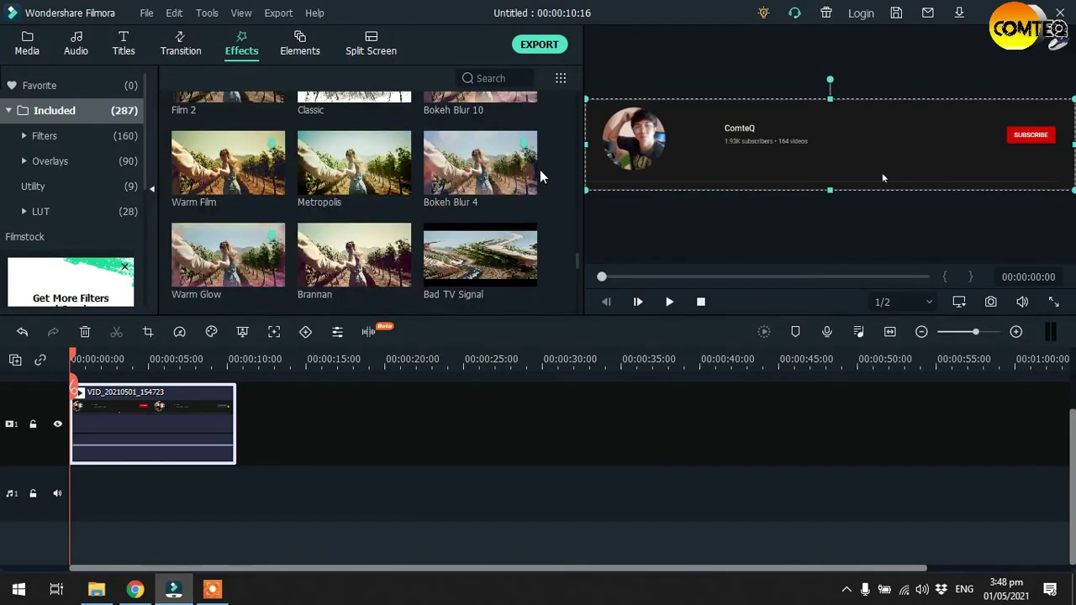
{"action": "scroll", "coordinate": [540, 177], "scroll_direction": "down", "scroll_amount": 5}
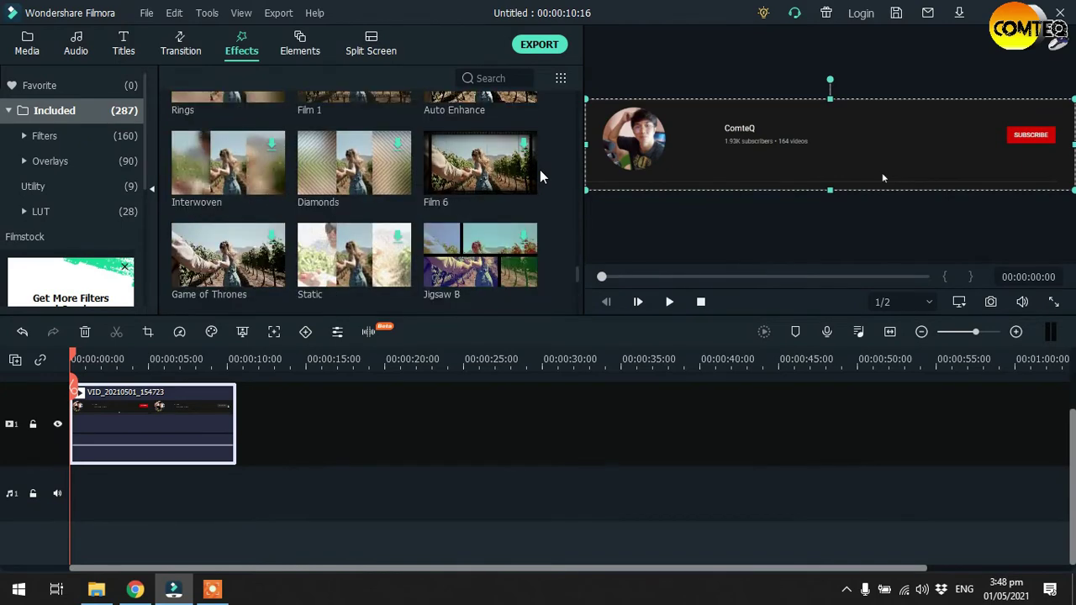
{"action": "scroll", "coordinate": [541, 176], "scroll_direction": "down", "scroll_amount": 3}
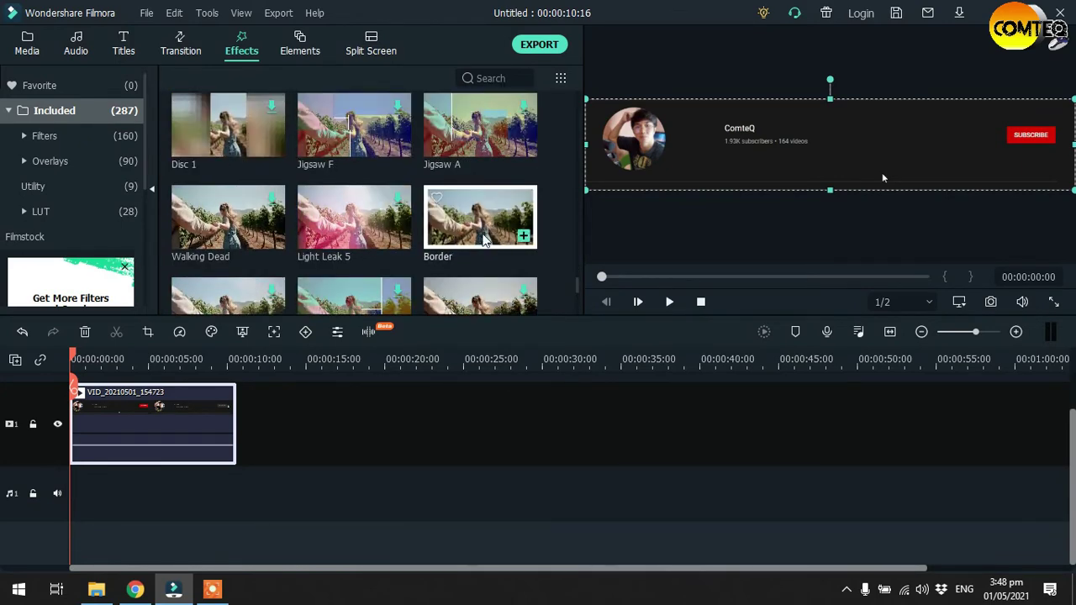
{"action": "left_click_drag", "start_coordinate": [496, 214], "coordinate": [402, 421]}
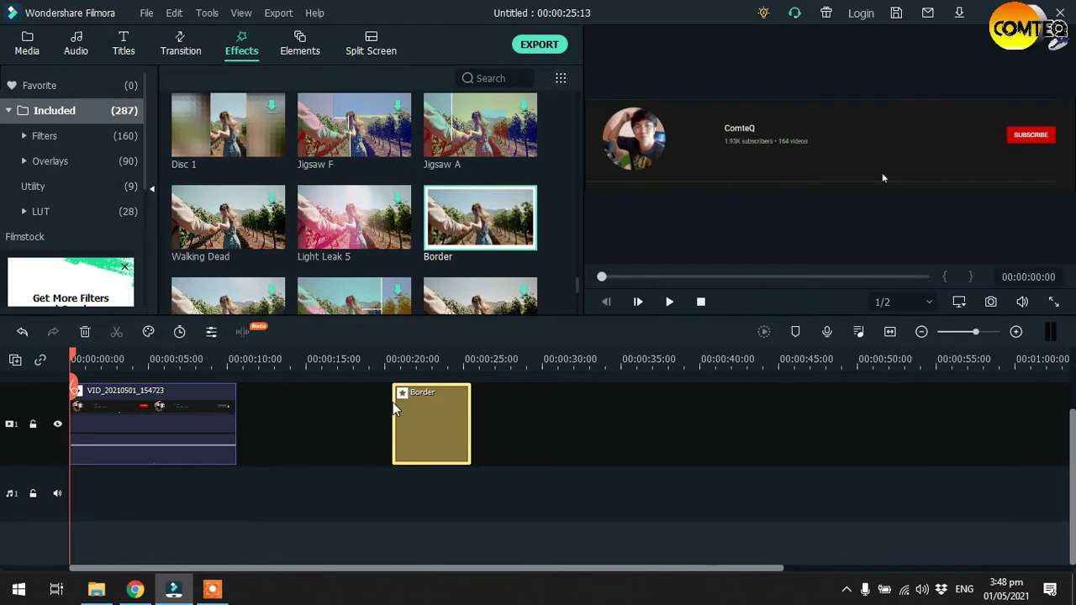
Set both the start and end colors of the Border effect to bright red and apply the change
{"action": "double_click", "coordinate": [441, 436]}
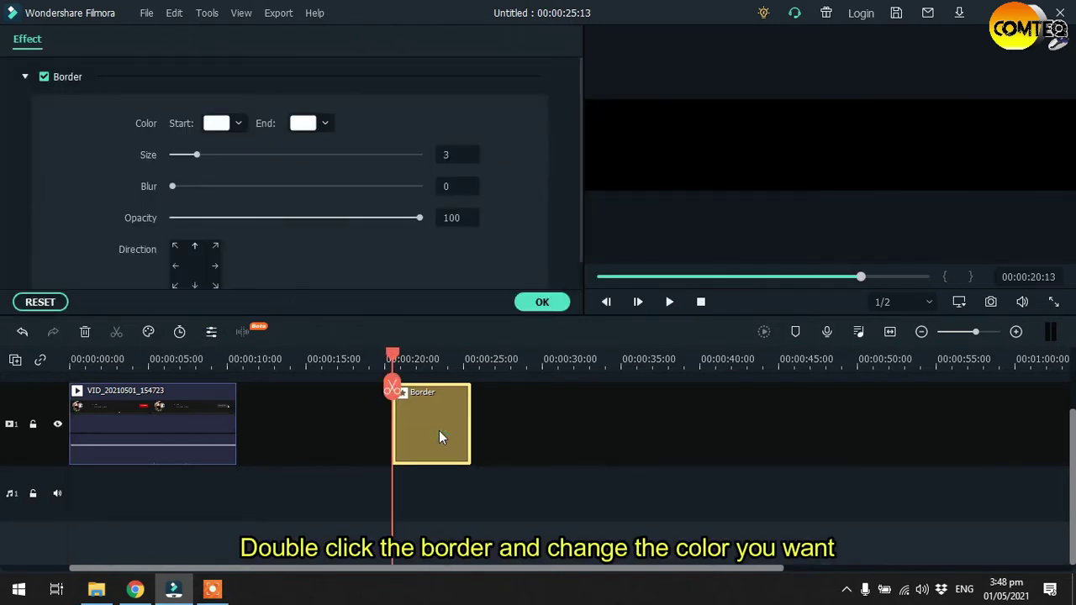
{"action": "left_click", "coordinate": [237, 122]}
{"action": "left_click", "coordinate": [240, 236]}
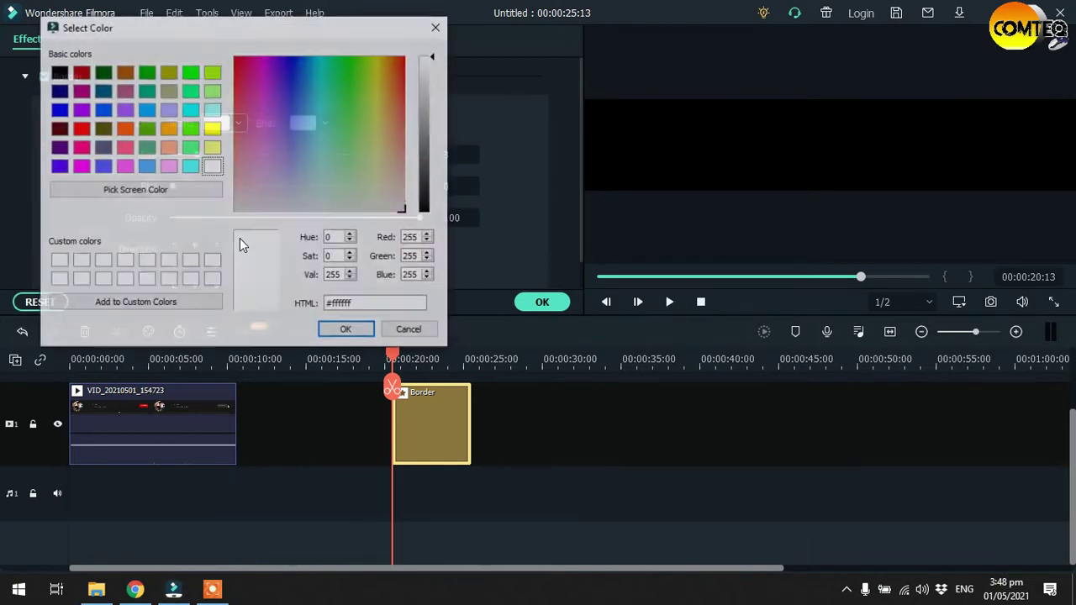
{"action": "left_click", "coordinate": [80, 127]}
{"action": "left_click", "coordinate": [336, 329]}
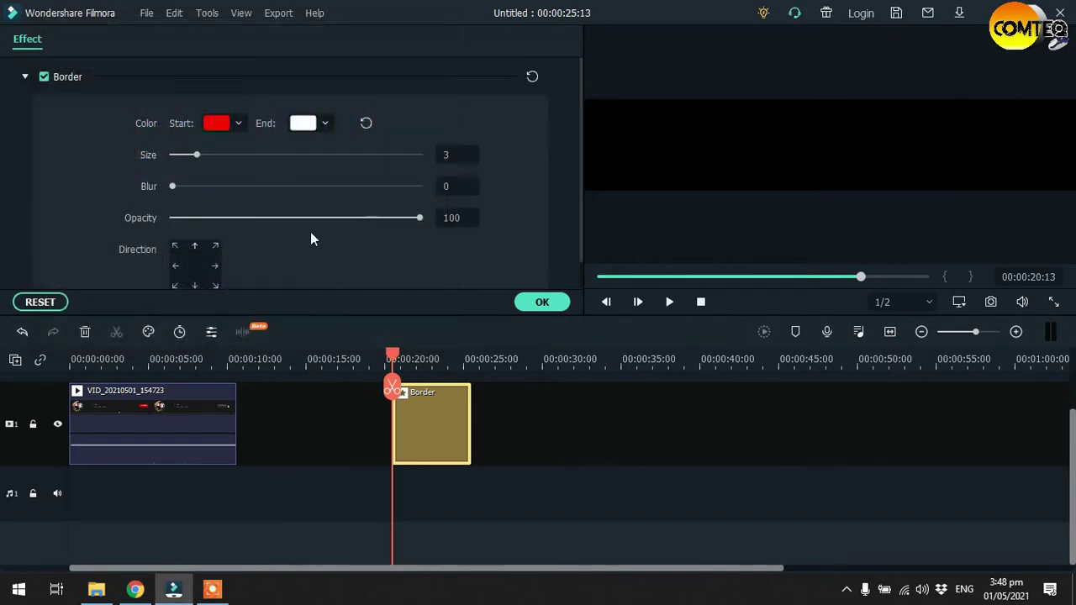
{"action": "left_click", "coordinate": [326, 123]}
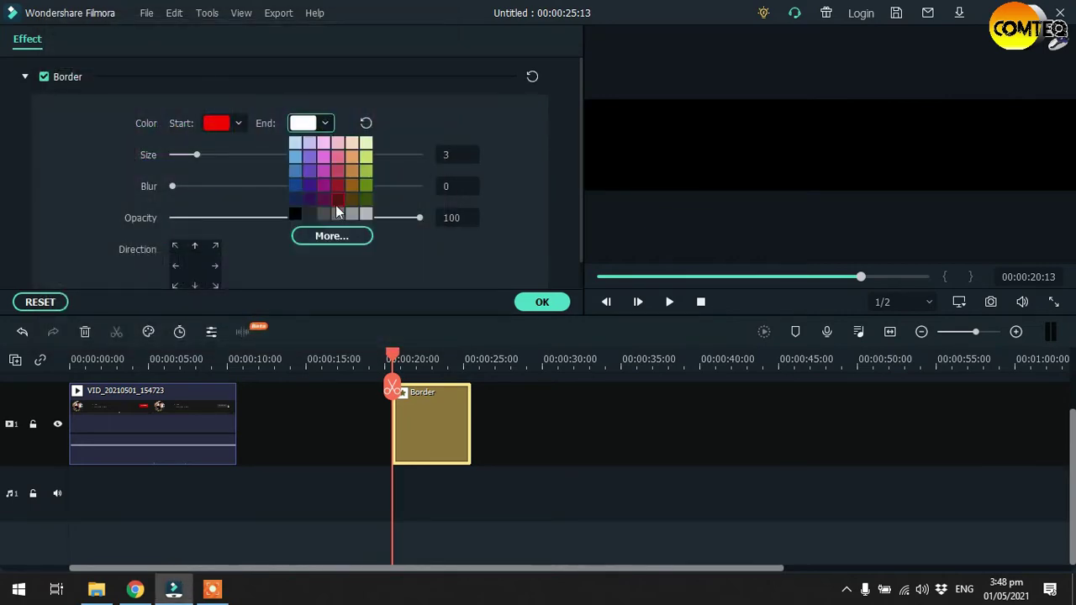
{"action": "left_click", "coordinate": [331, 236]}
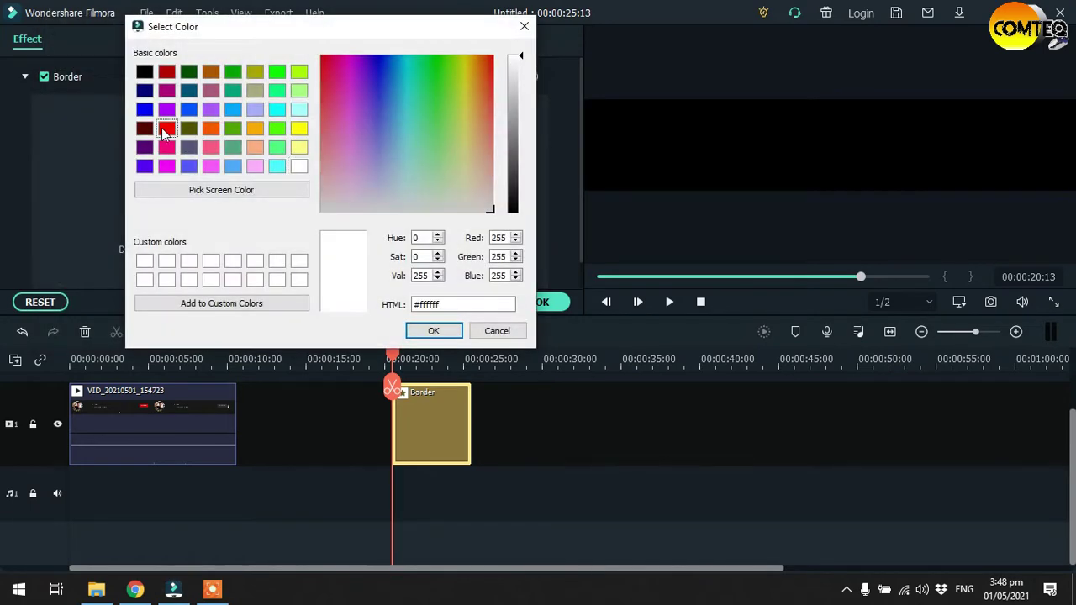
{"action": "left_click", "coordinate": [165, 130]}
{"action": "left_click", "coordinate": [432, 330]}
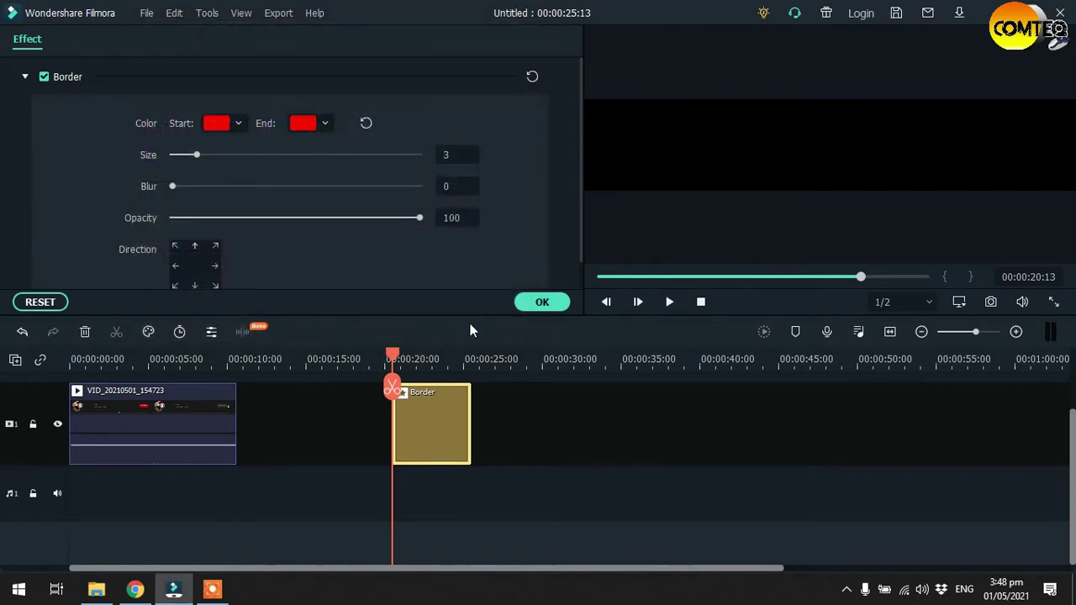
{"action": "left_click", "coordinate": [538, 305]}
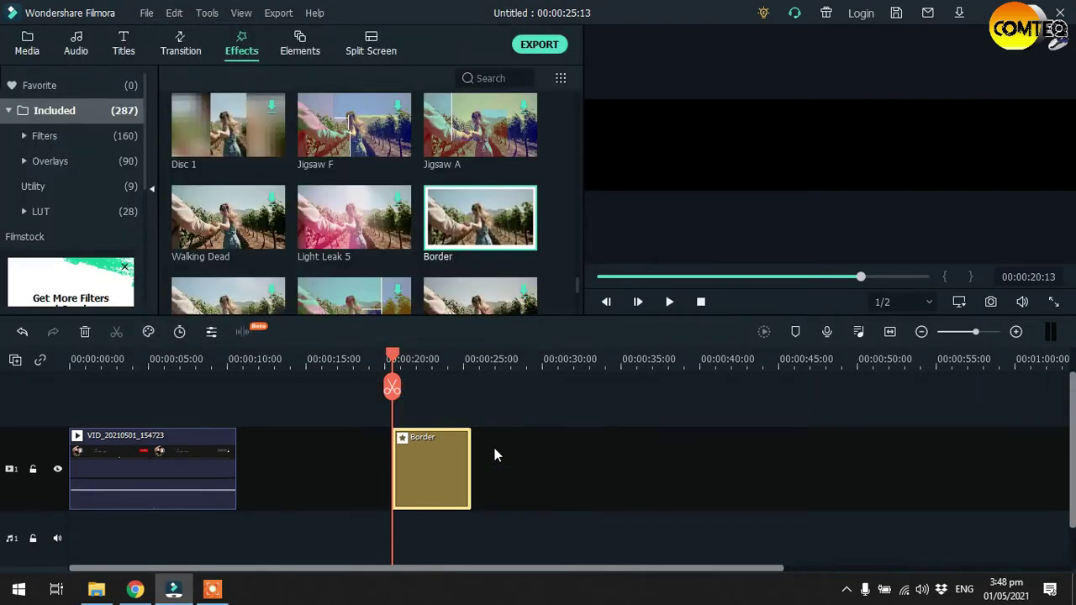
Move the Border effect to video track 2 above the recorded clip, extend it to the clip's full length, and preview the result from the start
{"action": "left_click_drag", "start_coordinate": [428, 468], "coordinate": [112, 390]}
{"action": "left_click_drag", "start_coordinate": [146, 441], "coordinate": [235, 442]}
{"action": "left_click_drag", "start_coordinate": [391, 387], "coordinate": [73, 417]}
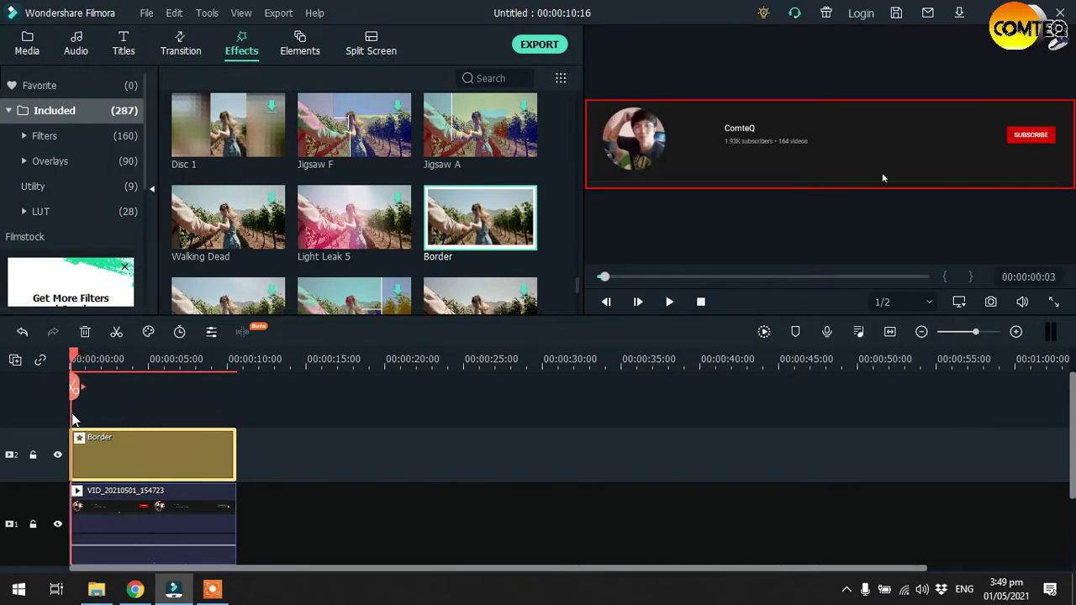
{"action": "left_click", "coordinate": [669, 301]}
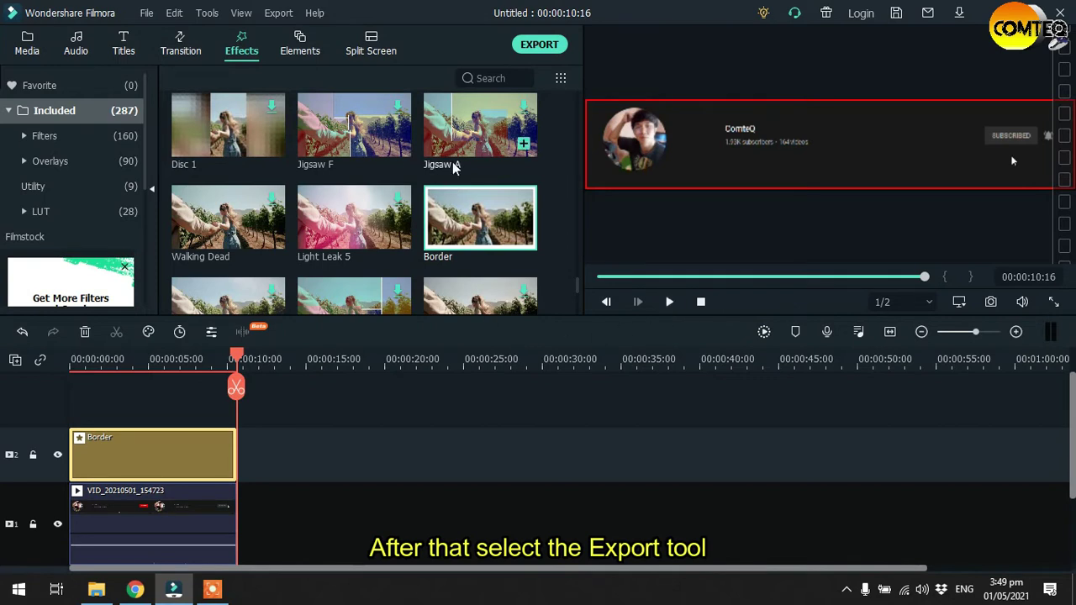
Start a local MP4 export and name the output file Subscribe Button
{"action": "left_click", "coordinate": [539, 46]}
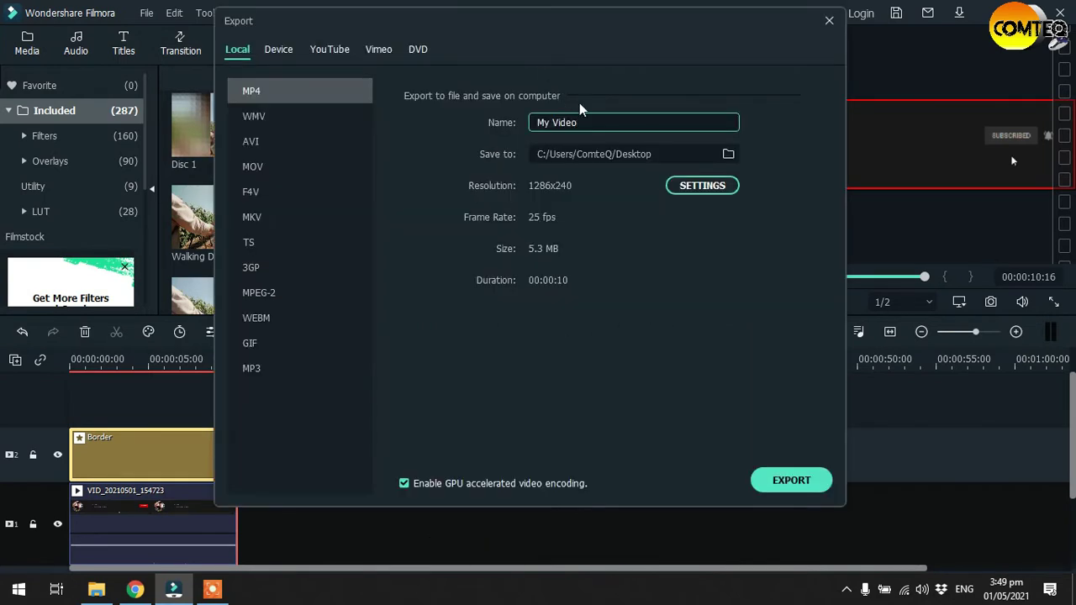
{"action": "triple_click", "coordinate": [603, 122]}
{"action": "type", "text": "Subscribe Button"}
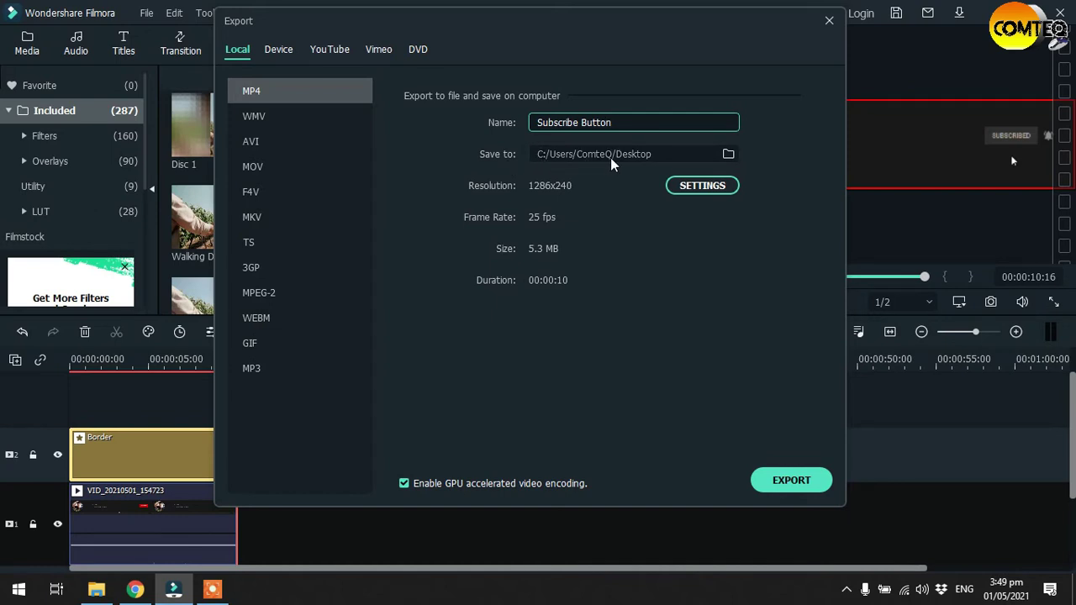
Create a folder named Subscribe Button on the Desktop and choose it as the export destination
{"action": "left_click", "coordinate": [728, 156]}
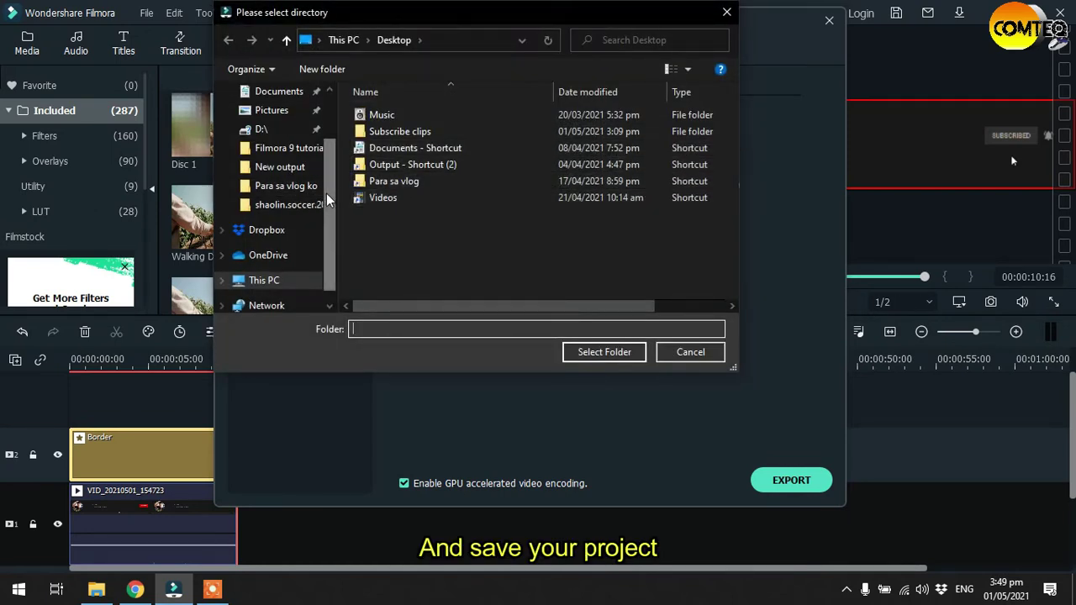
{"action": "scroll", "coordinate": [283, 210], "scroll_direction": "up", "scroll_amount": 3}
{"action": "left_click", "coordinate": [282, 123]}
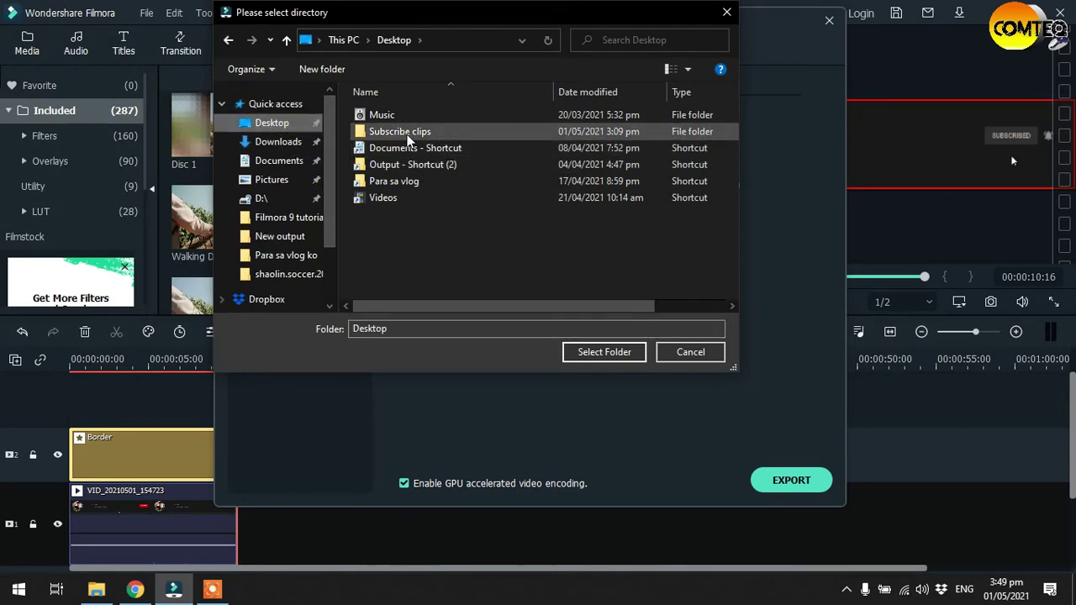
{"action": "right_click", "coordinate": [390, 239]}
{"action": "mouse_move", "coordinate": [429, 479]}
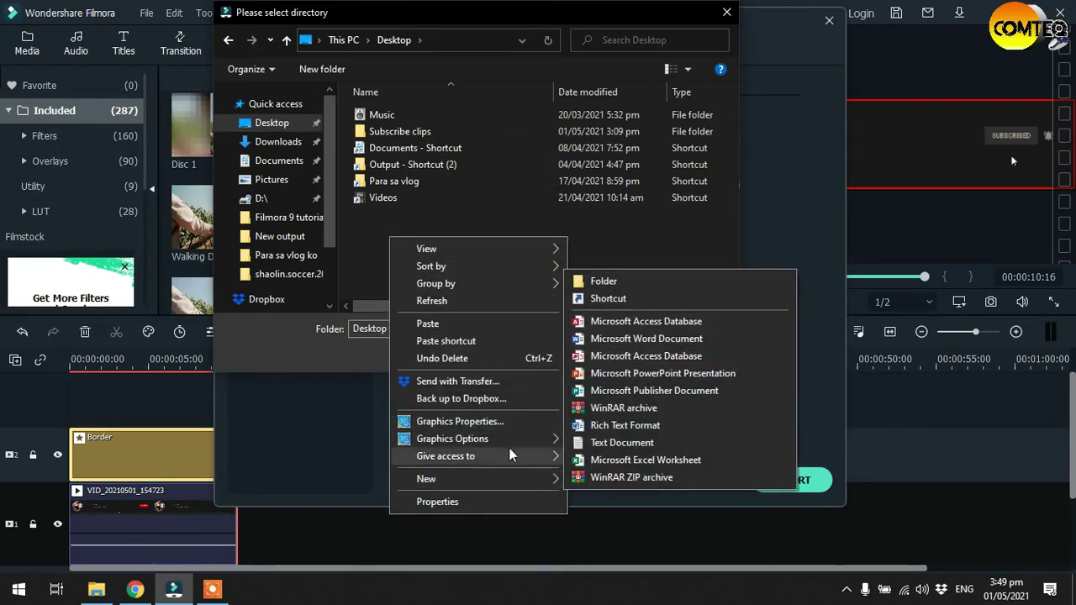
{"action": "left_click", "coordinate": [603, 281]}
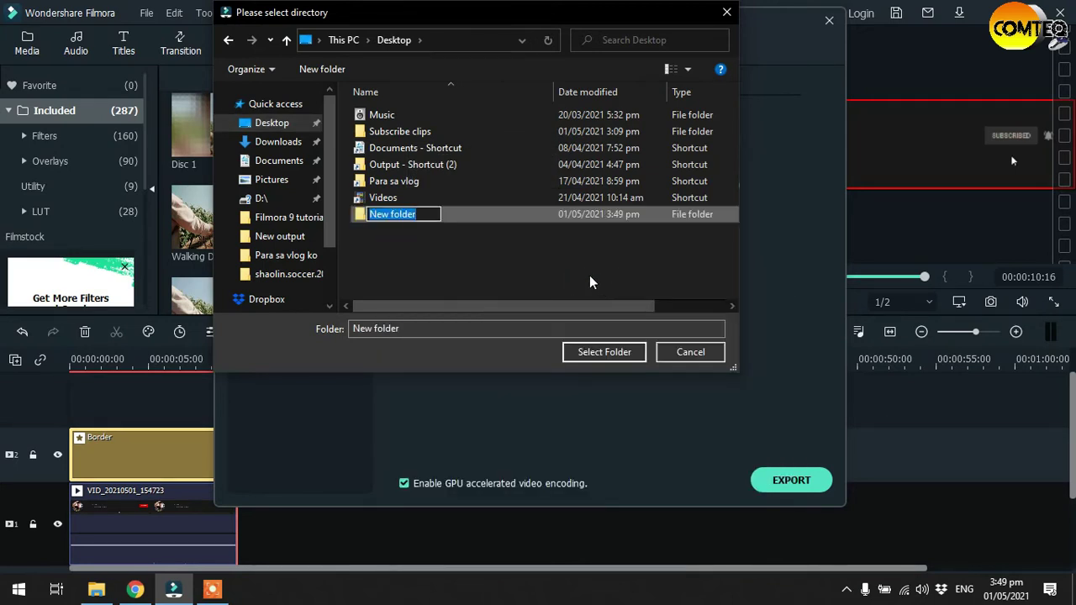
{"action": "type", "text": "Subscrib"}
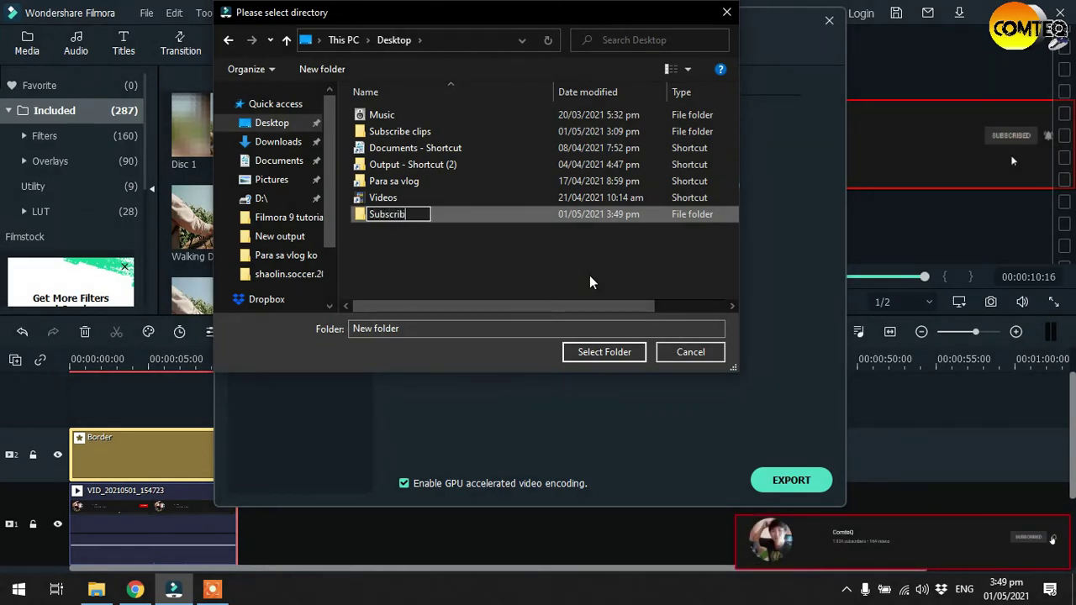
{"action": "type", "text": "e B"}
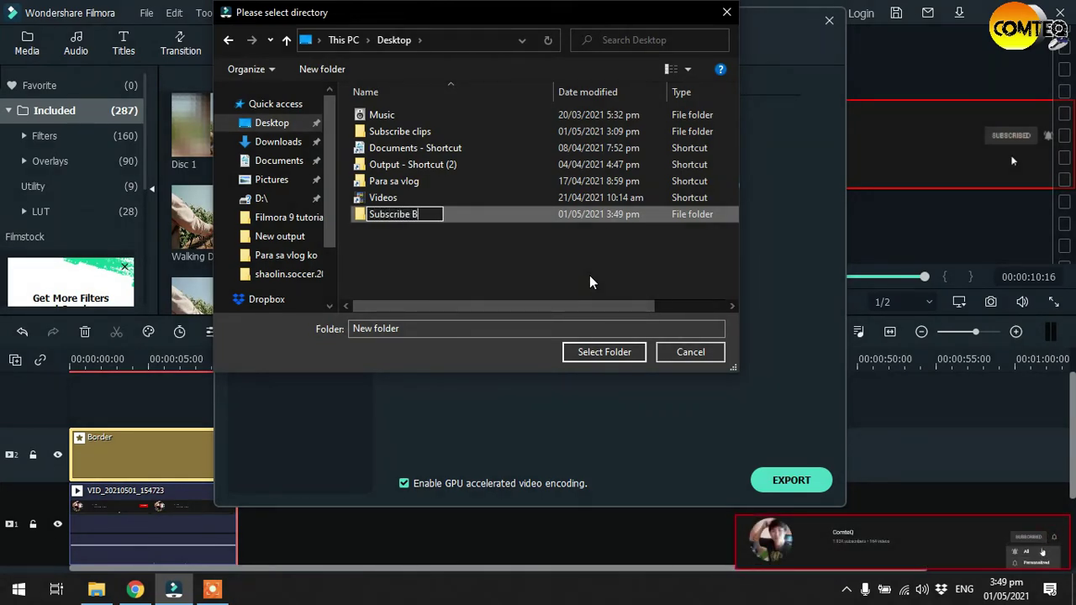
{"action": "type", "text": "utton"}
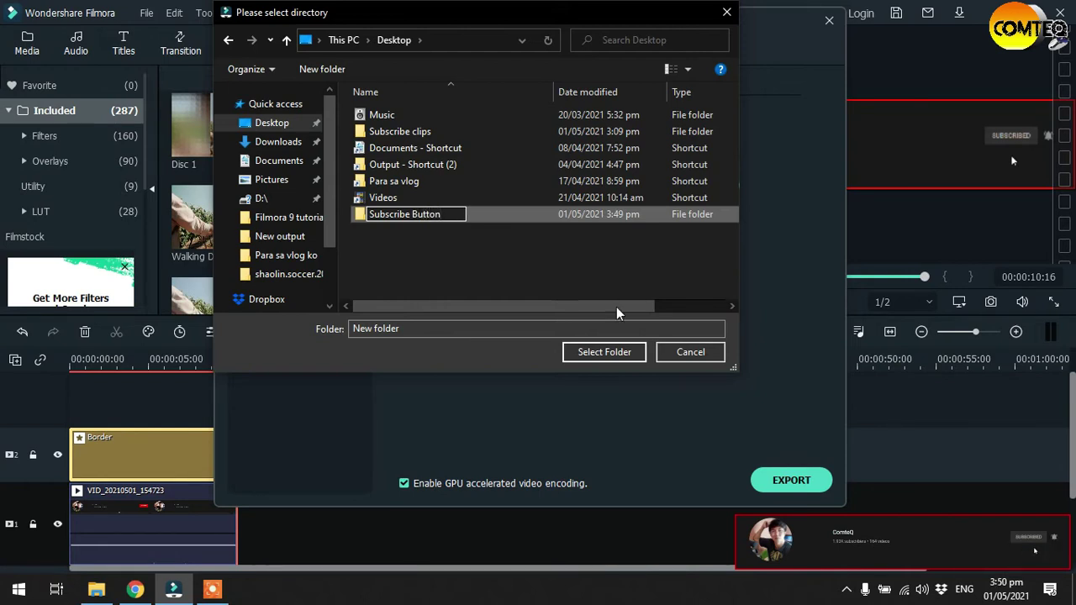
{"action": "left_click", "coordinate": [622, 355]}
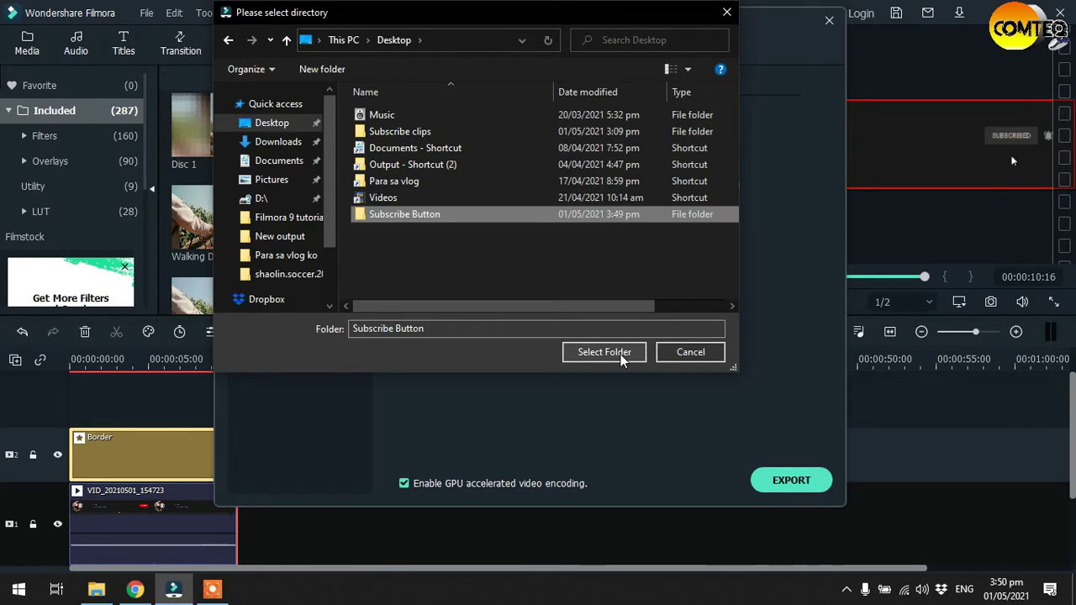
{"action": "left_click", "coordinate": [622, 356]}
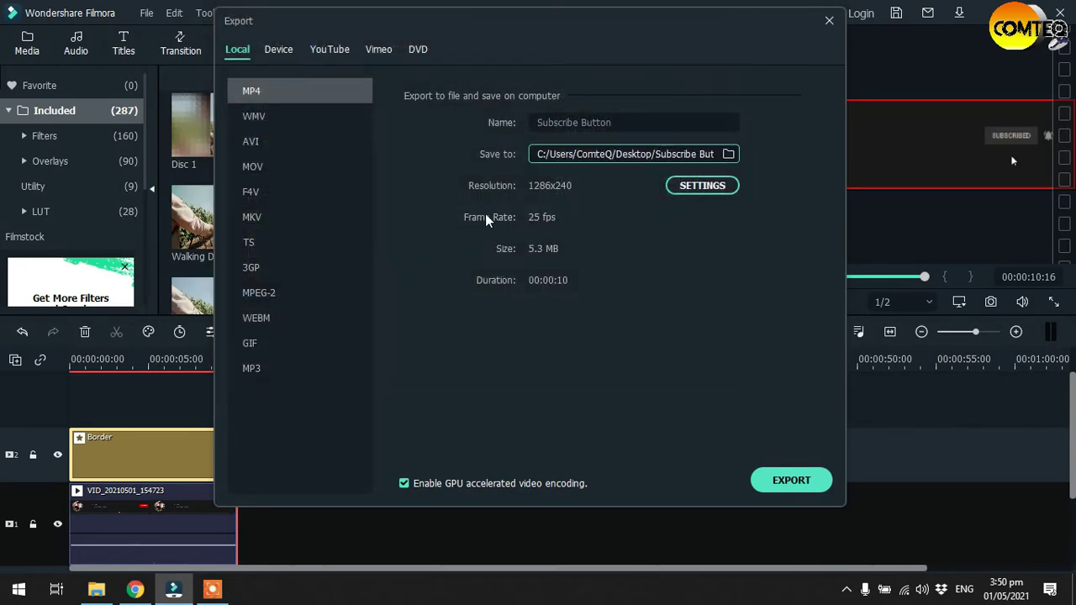
Accept the export settings with Best quality and export the video
{"action": "left_click", "coordinate": [691, 191]}
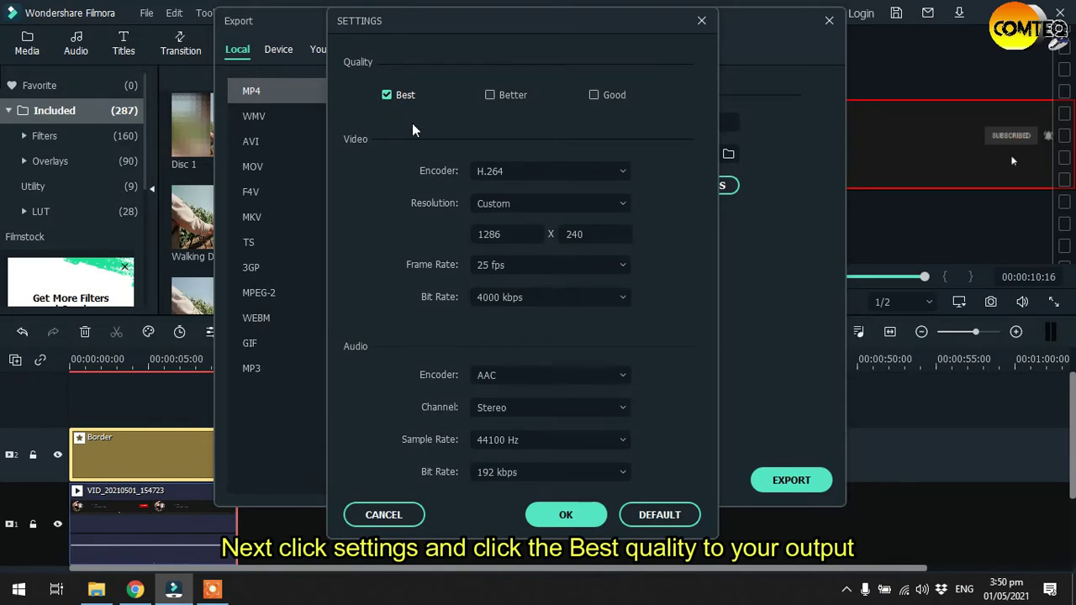
{"action": "left_click", "coordinate": [561, 514]}
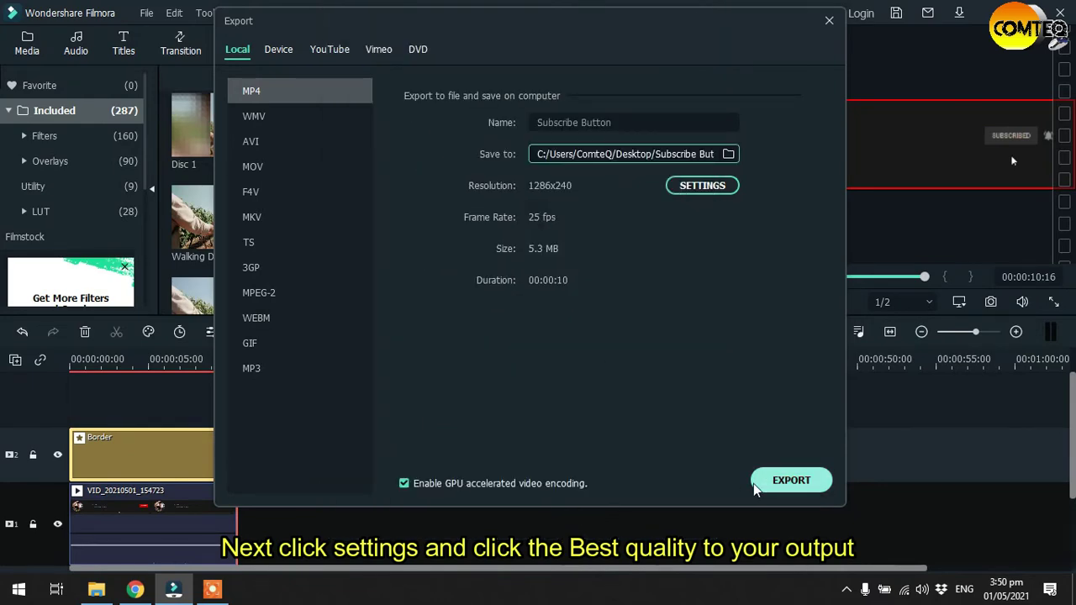
{"action": "left_click", "coordinate": [791, 480]}
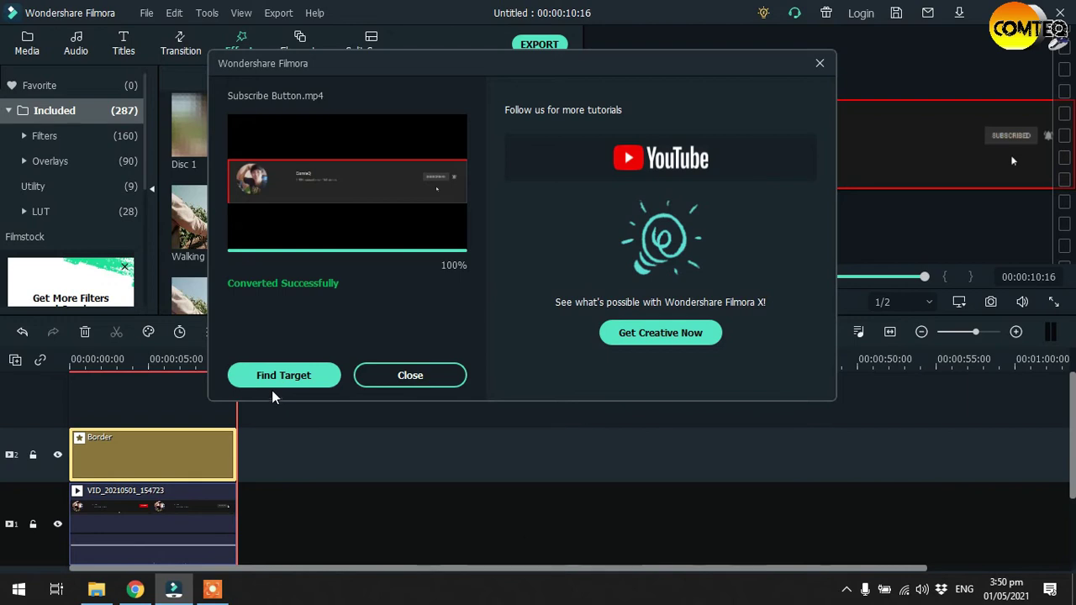
Locate the exported Subscribe Button video in its folder, play it through, and close the player and folder
{"action": "left_click", "coordinate": [290, 379]}
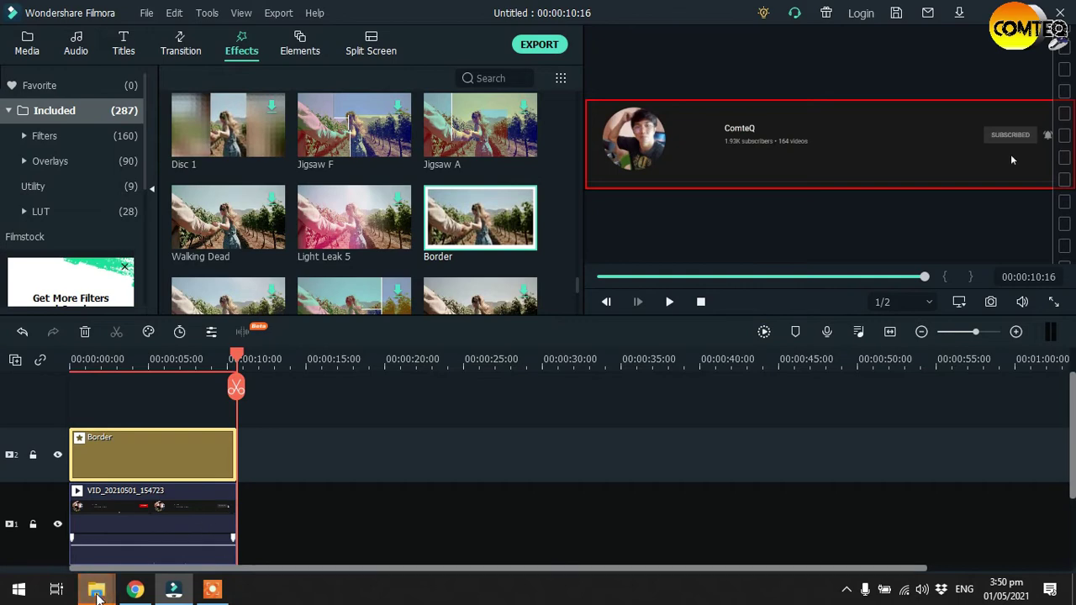
{"action": "mouse_move", "coordinate": [110, 594]}
{"action": "left_click", "coordinate": [243, 539]}
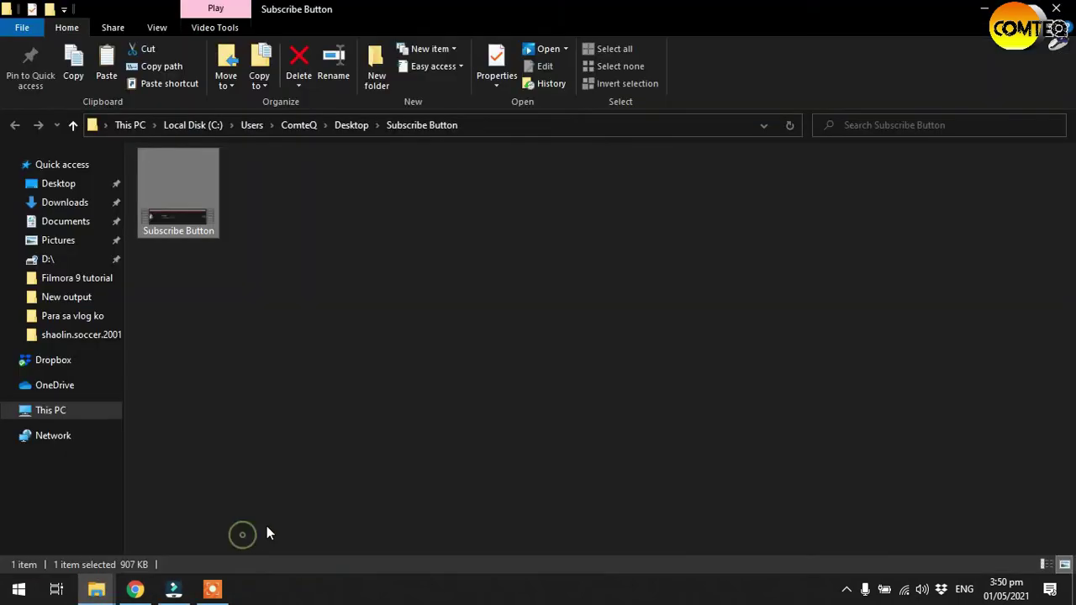
{"action": "double_click", "coordinate": [184, 229]}
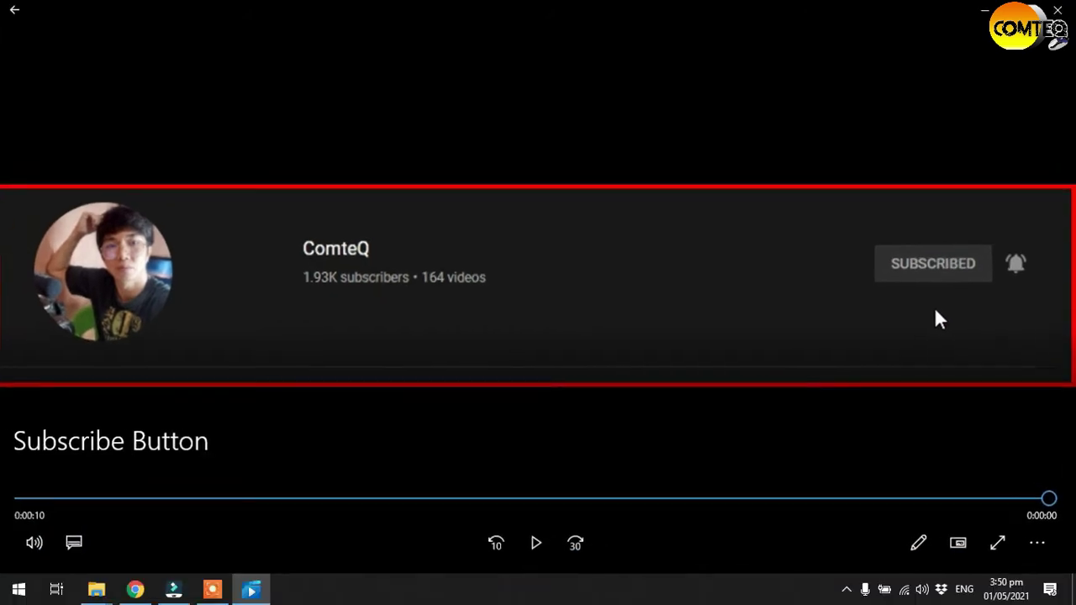
{"action": "left_click", "coordinate": [1057, 11]}
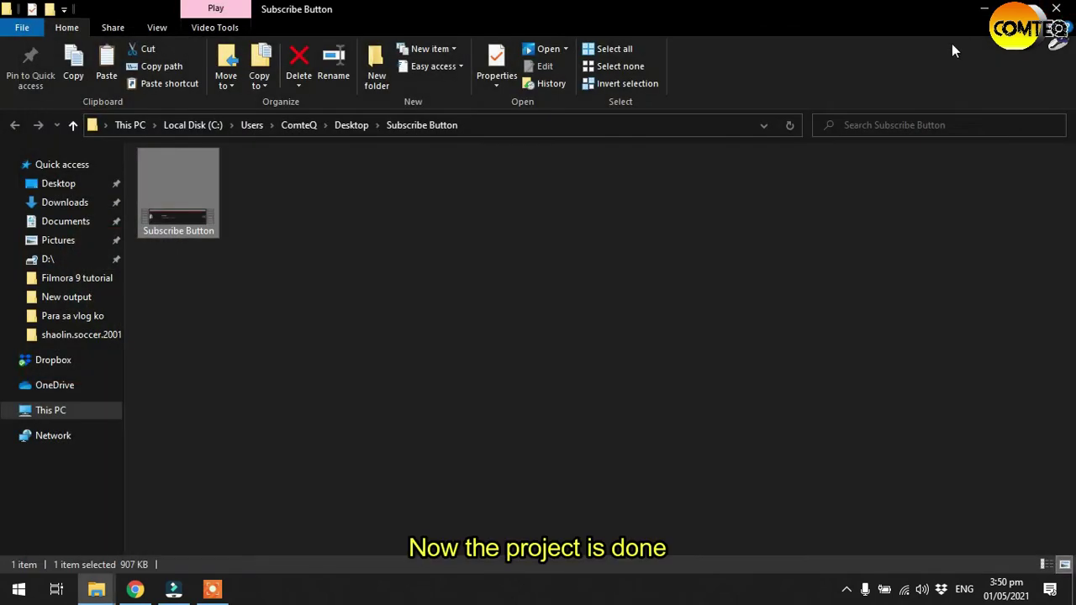
{"action": "left_click", "coordinate": [1055, 12]}
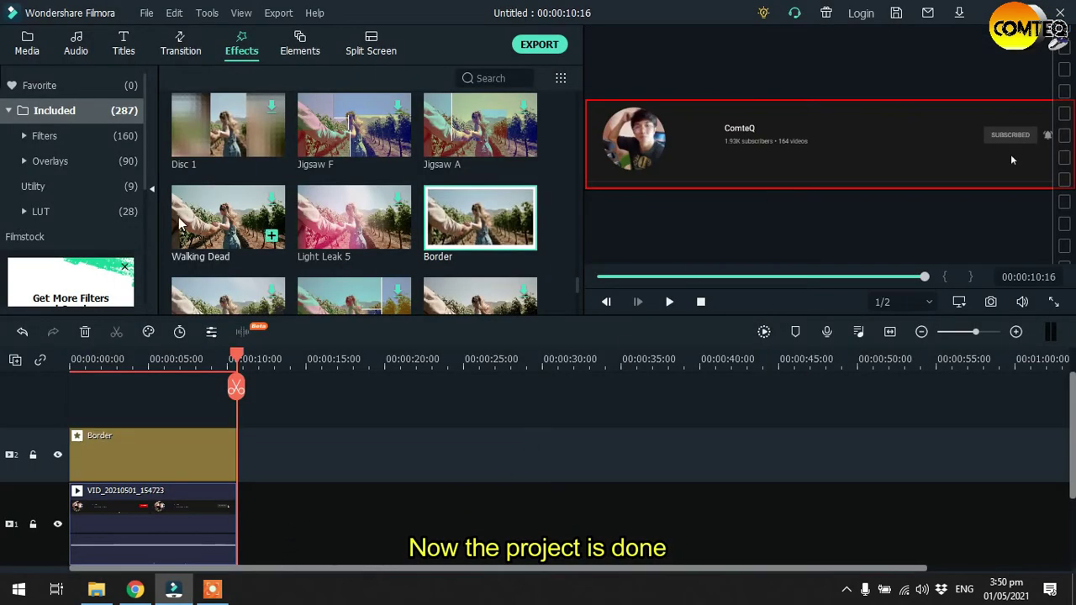
Delete the recorded clip from the project media and remove the Border effect from the timeline
{"action": "left_click", "coordinate": [29, 50]}
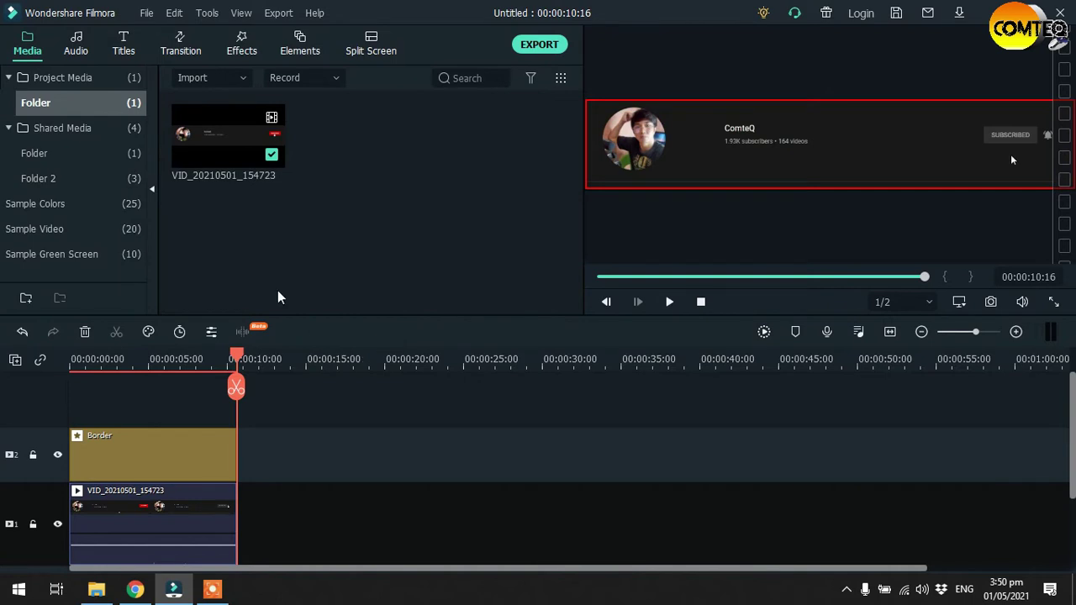
{"action": "right_click", "coordinate": [234, 165]}
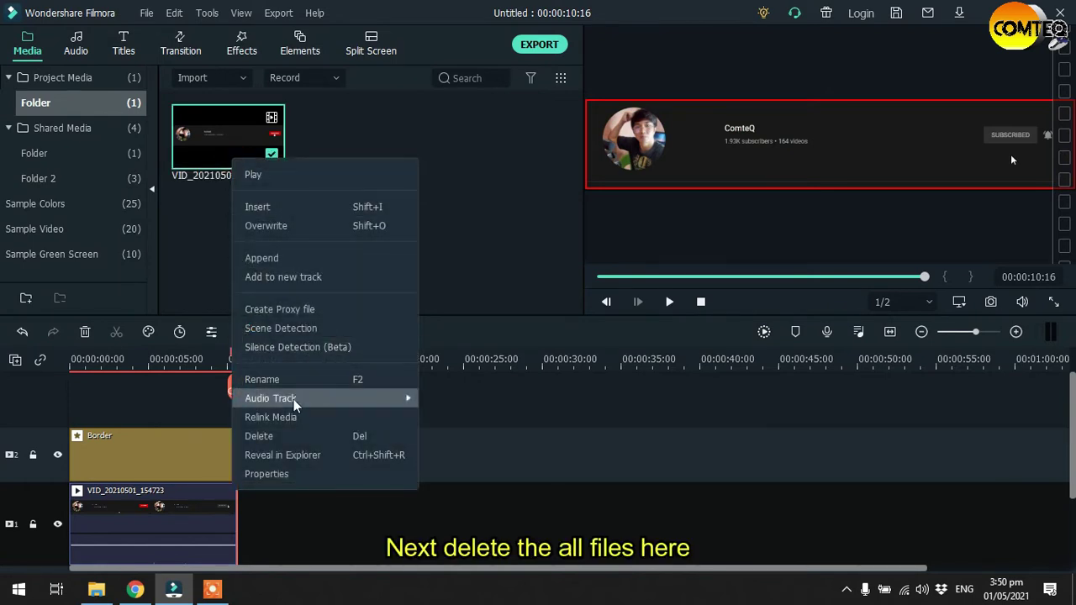
{"action": "left_click", "coordinate": [261, 436]}
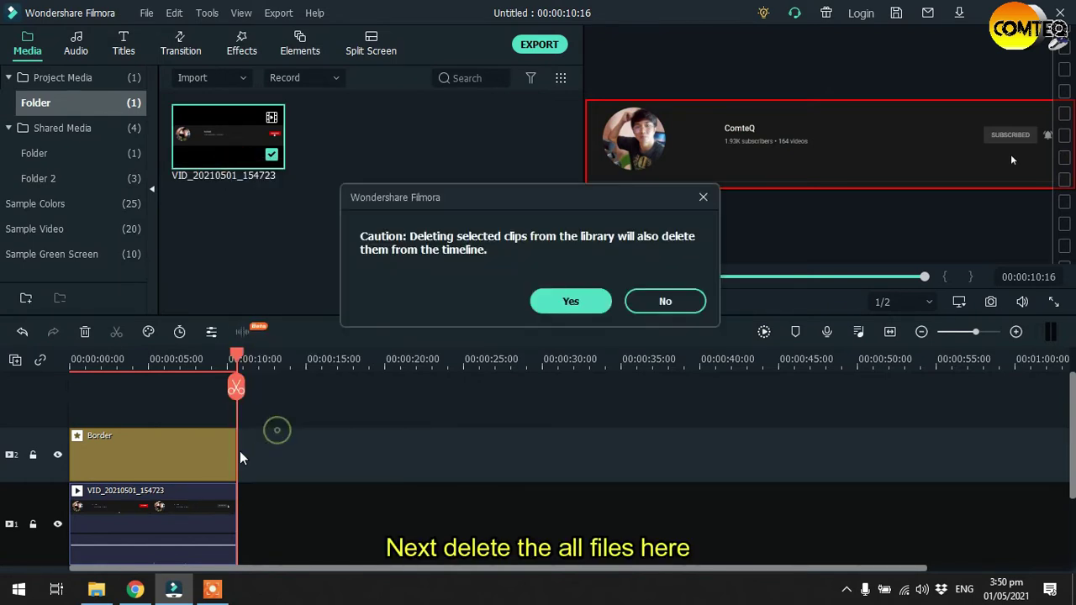
{"action": "left_click", "coordinate": [571, 301]}
{"action": "left_click", "coordinate": [183, 476]}
{"action": "right_click", "coordinate": [182, 473]}
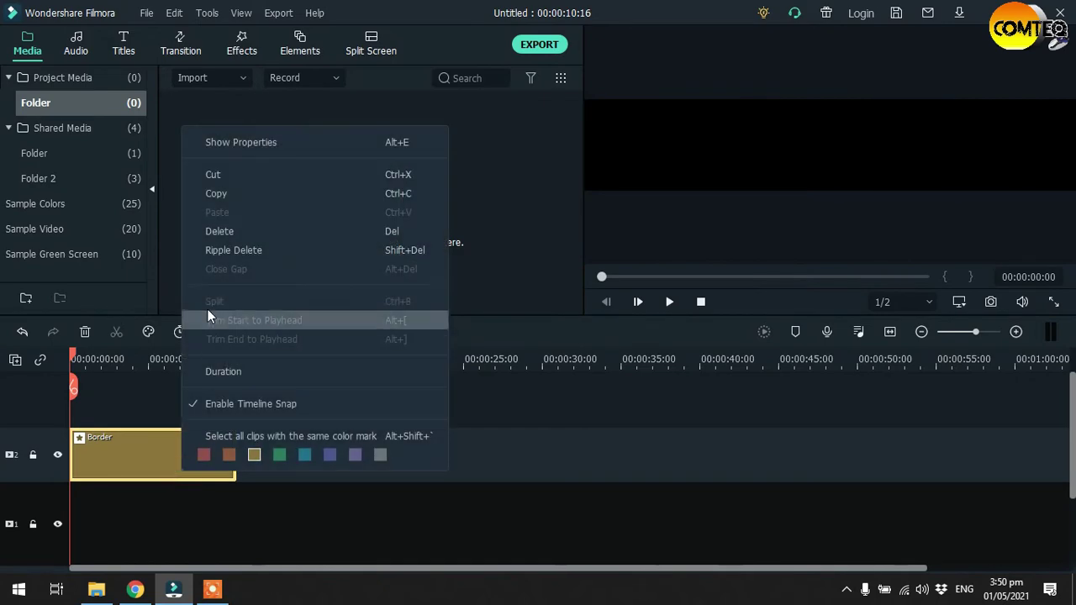
{"action": "left_click", "coordinate": [222, 234]}
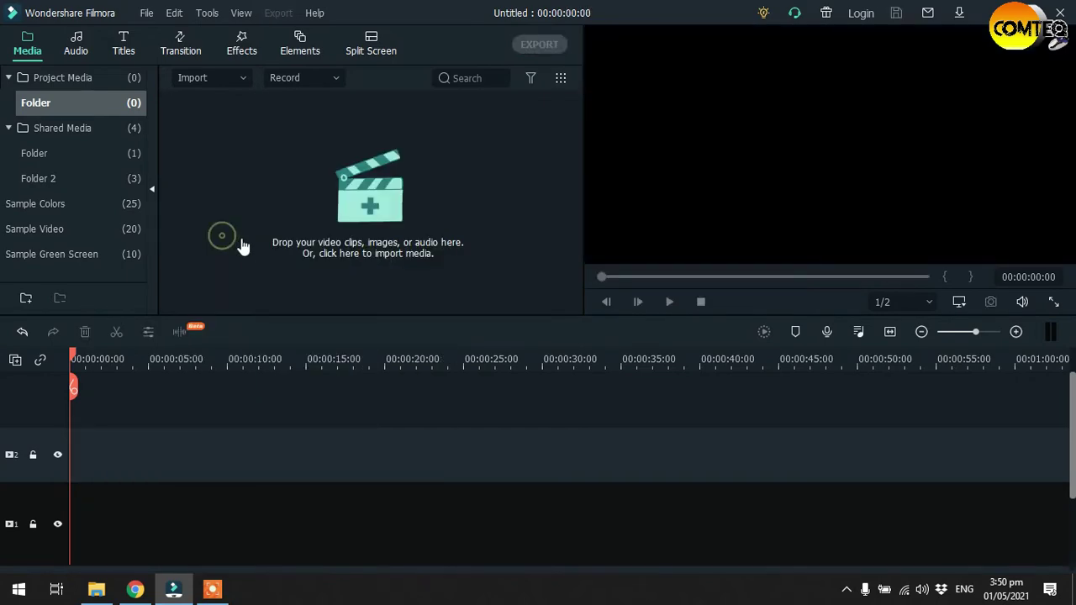
Import the Subscribe Button video from the Desktop's Subscribe Button folder into the project media
{"action": "left_click", "coordinate": [239, 78]}
{"action": "left_click", "coordinate": [211, 101]}
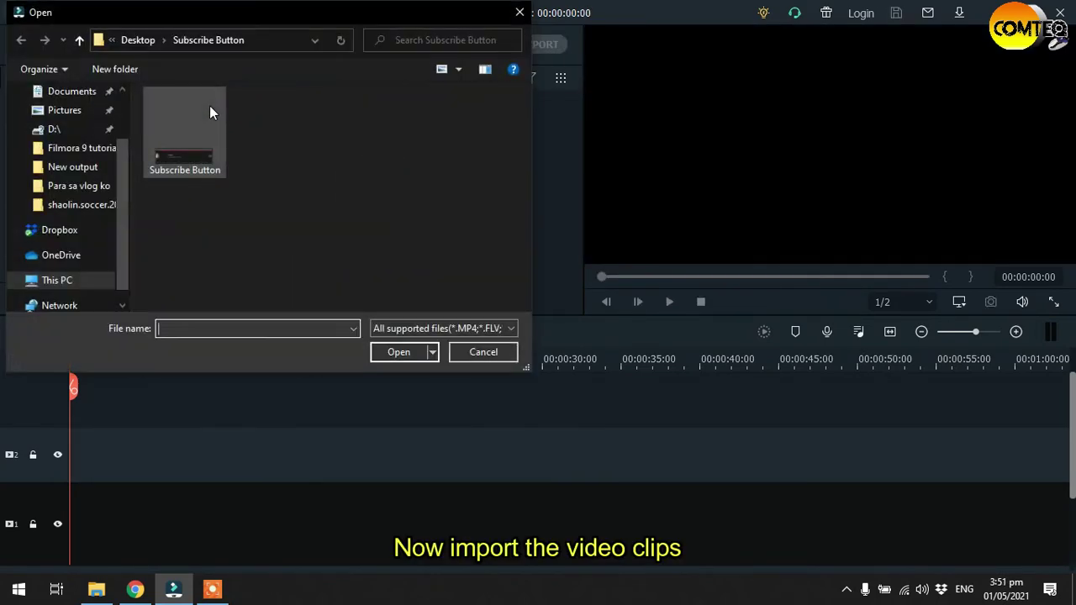
{"action": "left_click", "coordinate": [182, 164]}
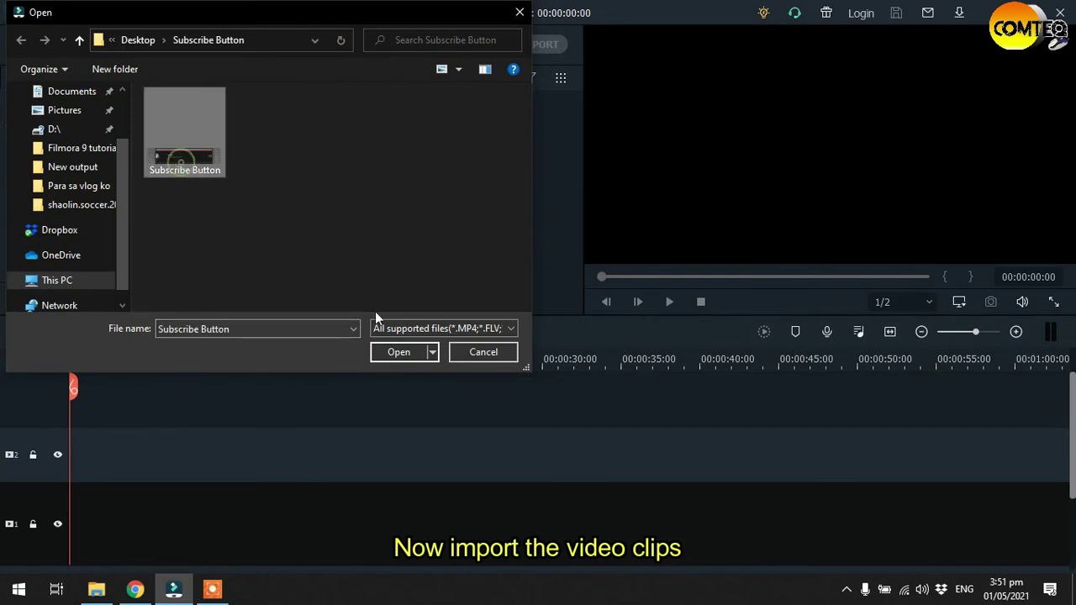
{"action": "left_click", "coordinate": [402, 349]}
{"action": "left_click", "coordinate": [374, 259]}
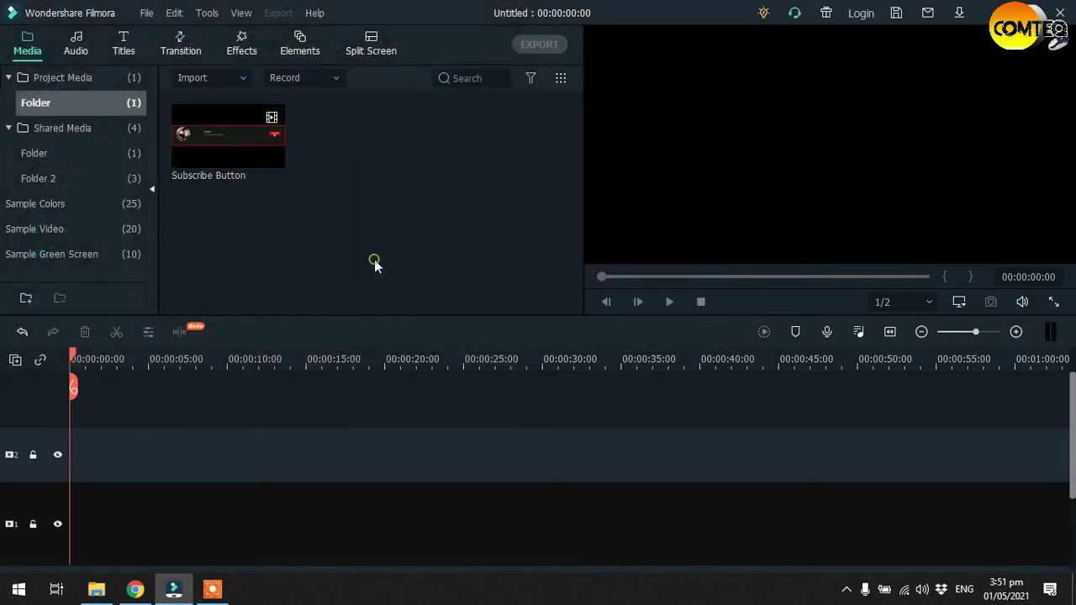
Import Video 1 and Video 2 from the Subscribe clips folder on the Desktop into the project media
{"action": "left_click", "coordinate": [244, 81]}
{"action": "left_click", "coordinate": [238, 105]}
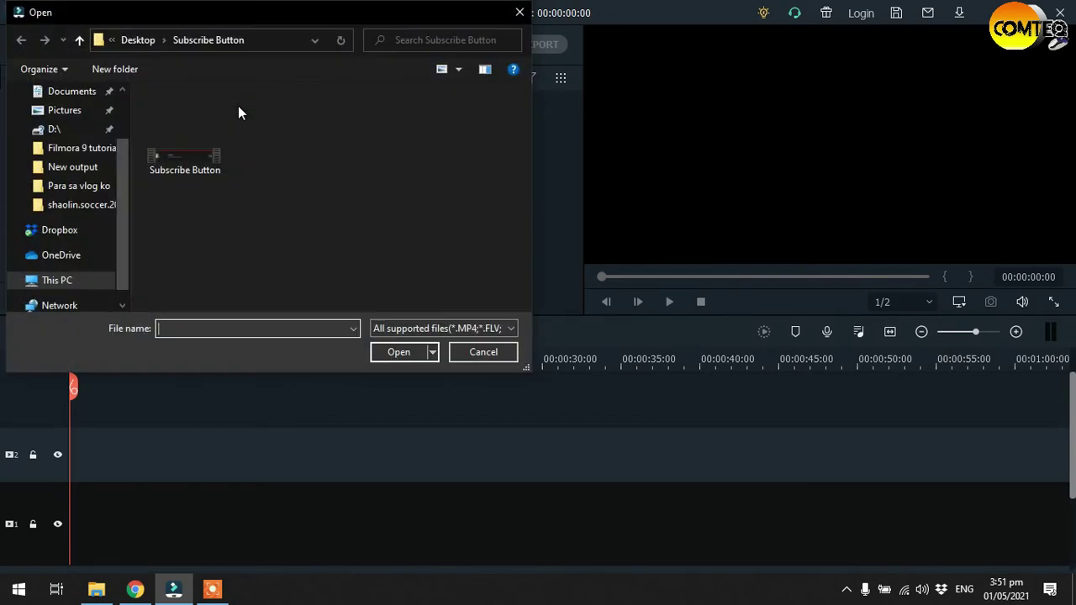
{"action": "scroll", "coordinate": [124, 207], "scroll_direction": "up", "scroll_amount": 1}
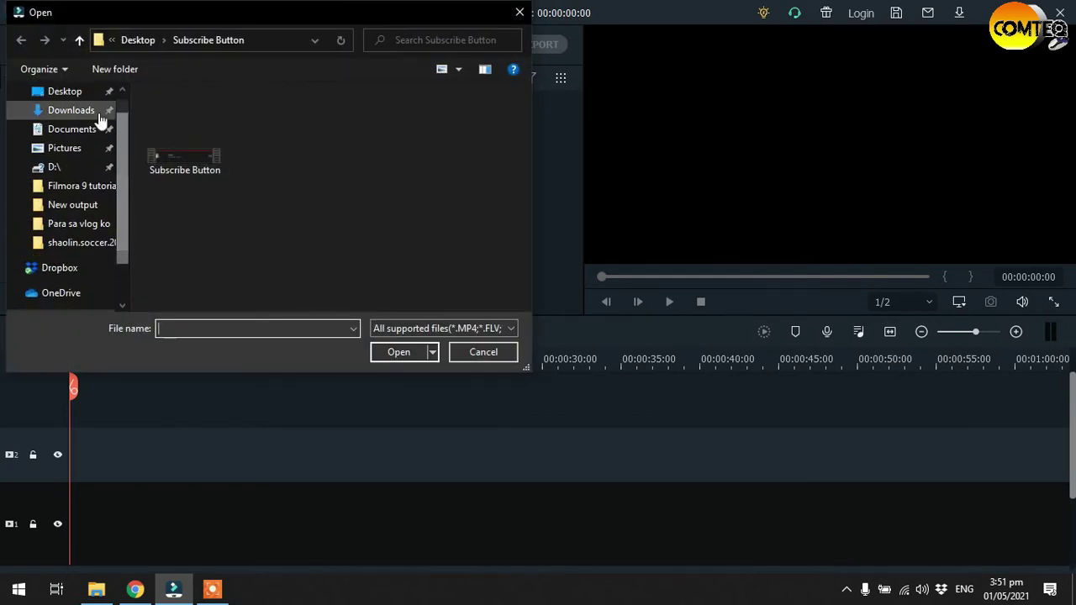
{"action": "left_click", "coordinate": [80, 92]}
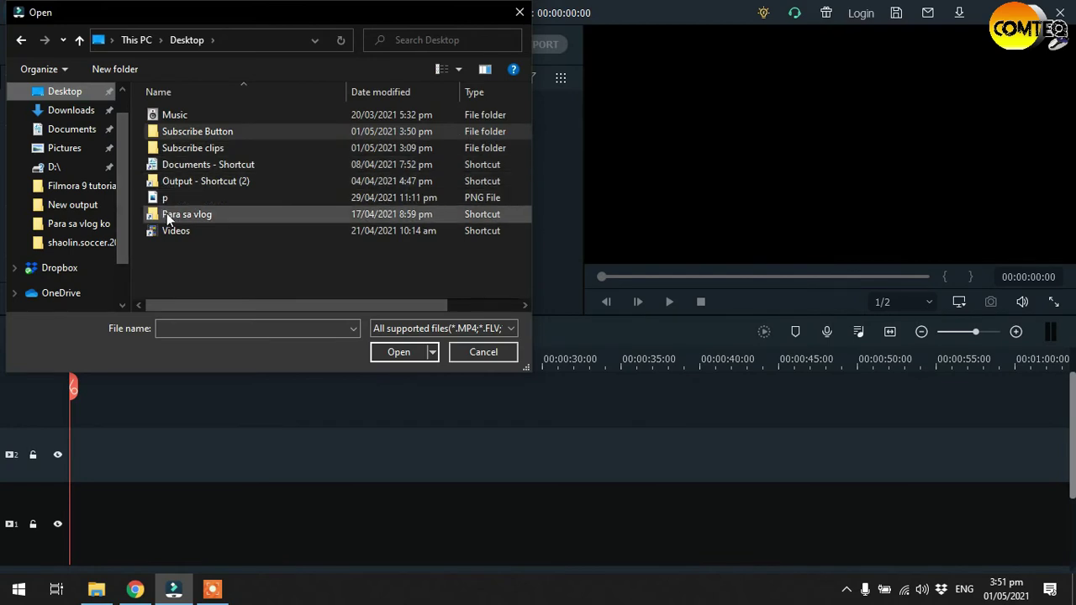
{"action": "left_click", "coordinate": [197, 149]}
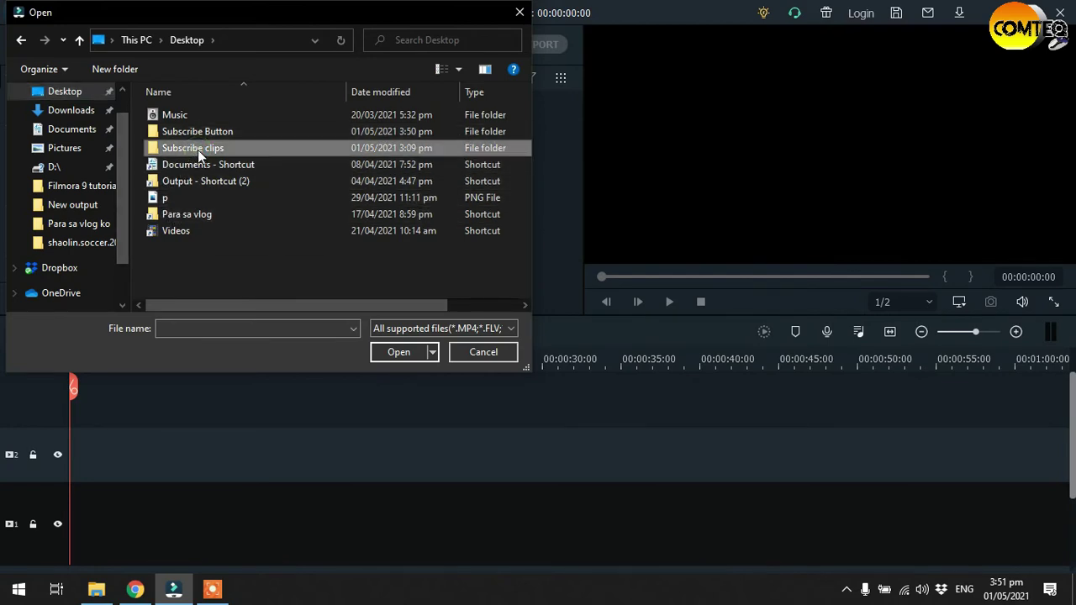
{"action": "double_click", "coordinate": [198, 149]}
{"action": "left_click", "coordinate": [204, 170]}
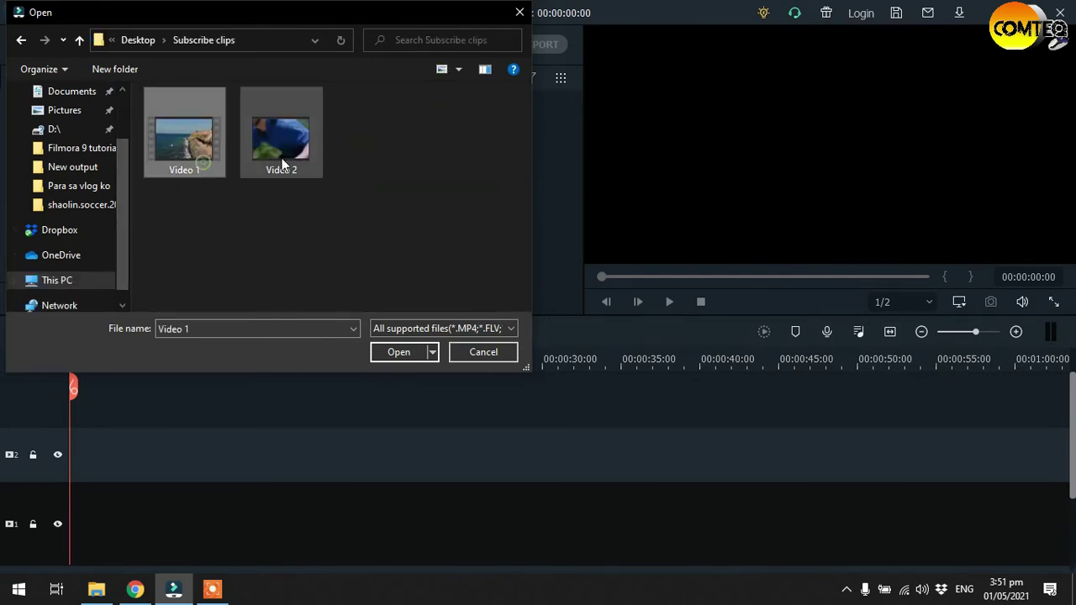
{"action": "left_click", "coordinate": [285, 155], "text": "ctrl"}
{"action": "left_click", "coordinate": [410, 352]}
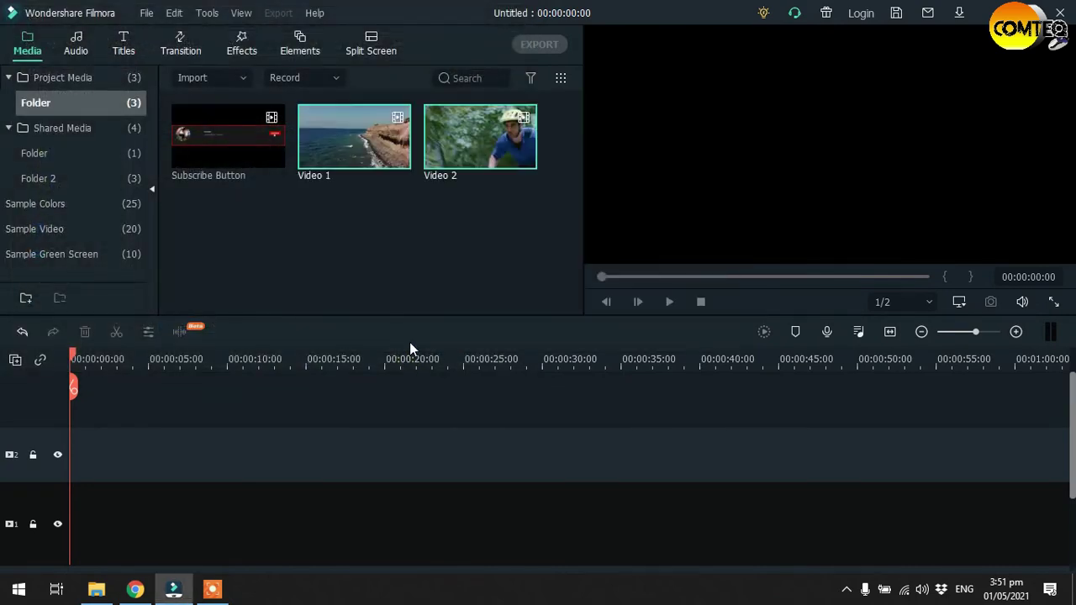
{"action": "left_click", "coordinate": [444, 264]}
Place Video 1 and Video 2 one after the other on the timeline, matching the project to the media at 1920 x 1080 25fps
{"action": "left_click_drag", "start_coordinate": [348, 155], "coordinate": [88, 454]}
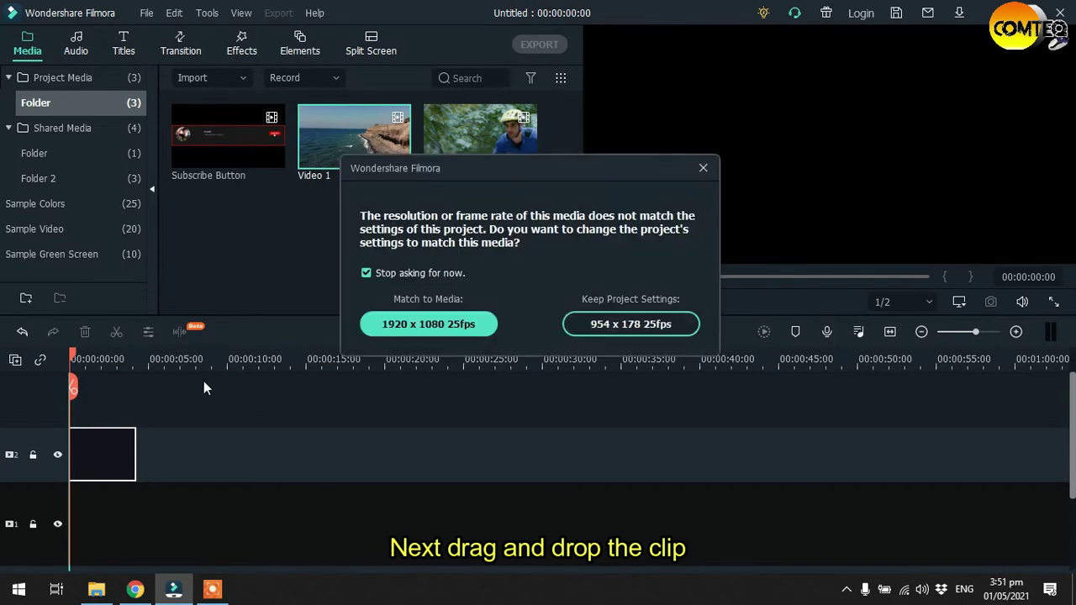
{"action": "left_click", "coordinate": [460, 319]}
{"action": "left_click_drag", "start_coordinate": [486, 153], "coordinate": [145, 454]}
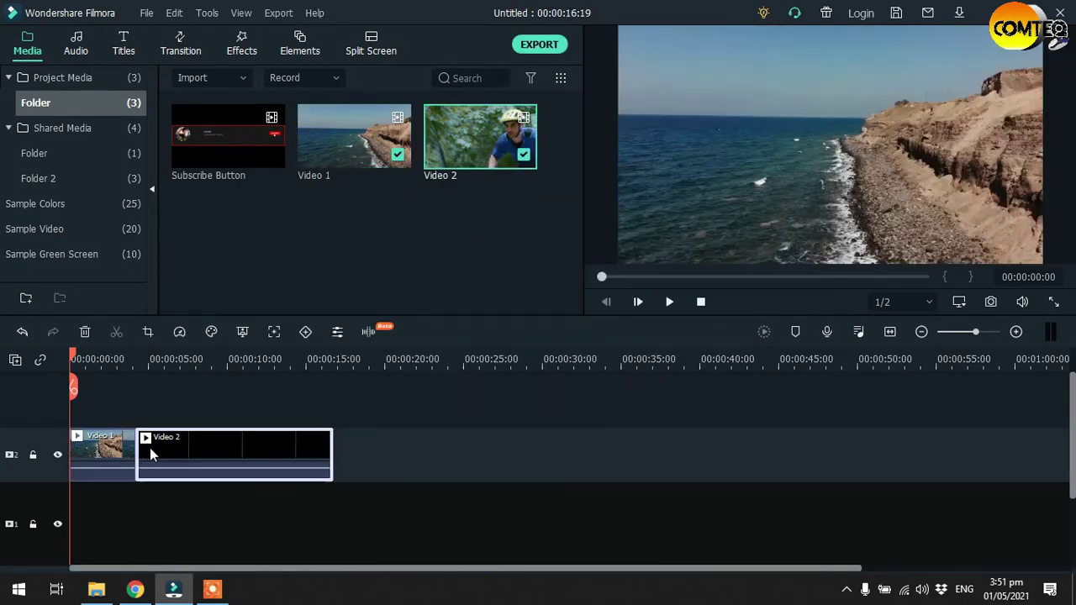
{"action": "left_click", "coordinate": [341, 254]}
Place the Subscribe Button clip above Video 2, trimmed to run from about 6 to 14 seconds, and preview it
{"action": "left_click_drag", "start_coordinate": [246, 144], "coordinate": [166, 395]}
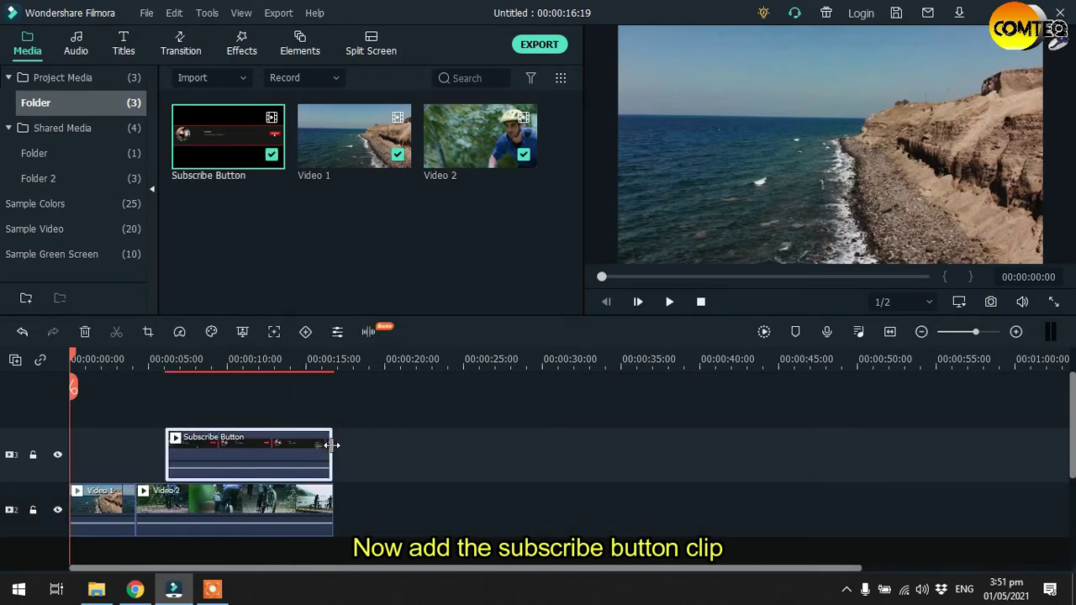
{"action": "left_click_drag", "start_coordinate": [333, 445], "coordinate": [291, 446]}
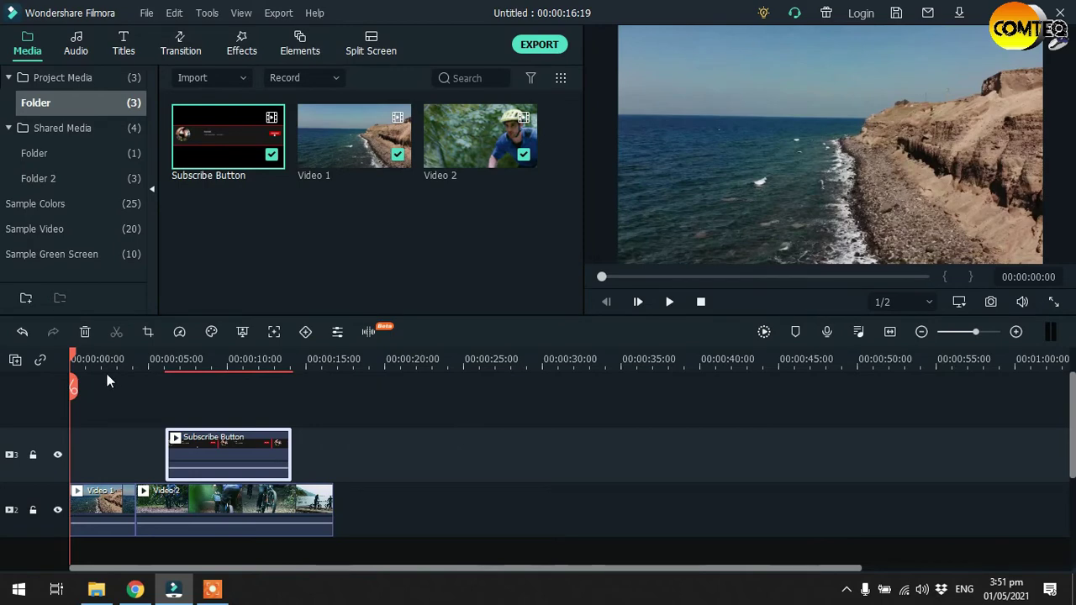
{"action": "left_click", "coordinate": [669, 302]}
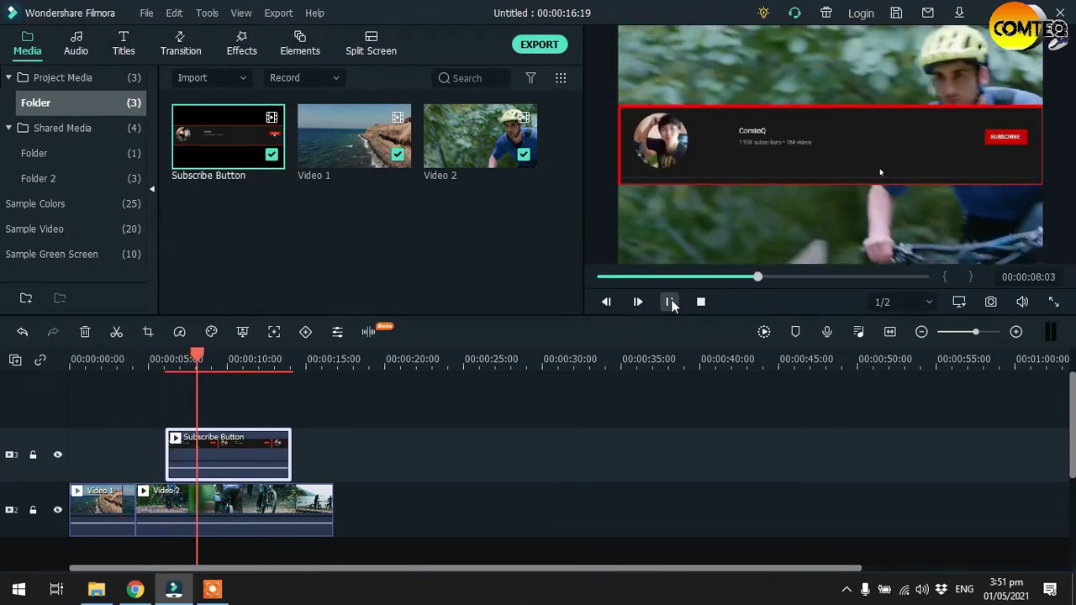
{"action": "left_click", "coordinate": [669, 302]}
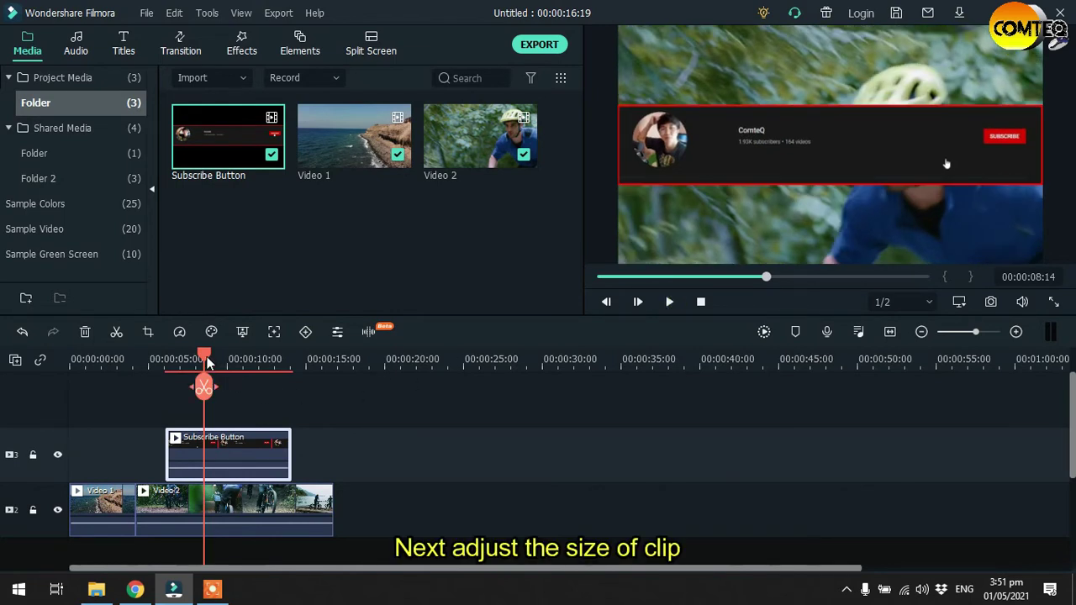
Shrink the Subscribe Button overlay to about a third of the frame width and move it to the lower-right corner of the video frame
{"action": "left_click_drag", "start_coordinate": [207, 361], "coordinate": [177, 362]}
{"action": "left_click", "coordinate": [767, 149]}
{"action": "left_click_drag", "start_coordinate": [618, 103], "coordinate": [893, 149]}
{"action": "left_click_drag", "start_coordinate": [998, 175], "coordinate": [1011, 249]}
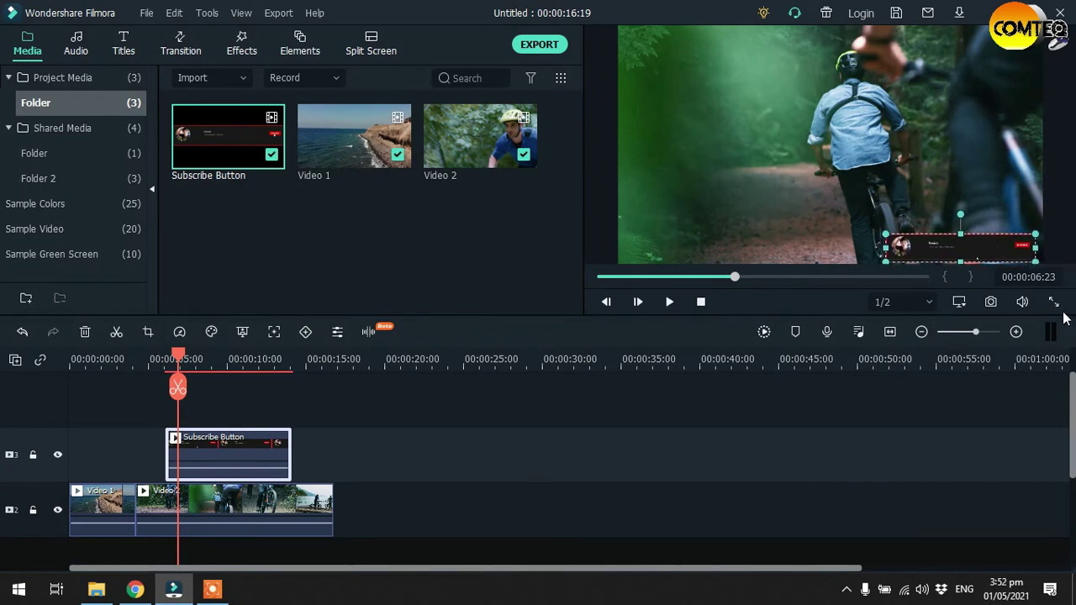
Nudge the Subscribe Button overlay closer to the right edge of the video frame, checking its placement in full screen
{"action": "key", "text": "Right"}
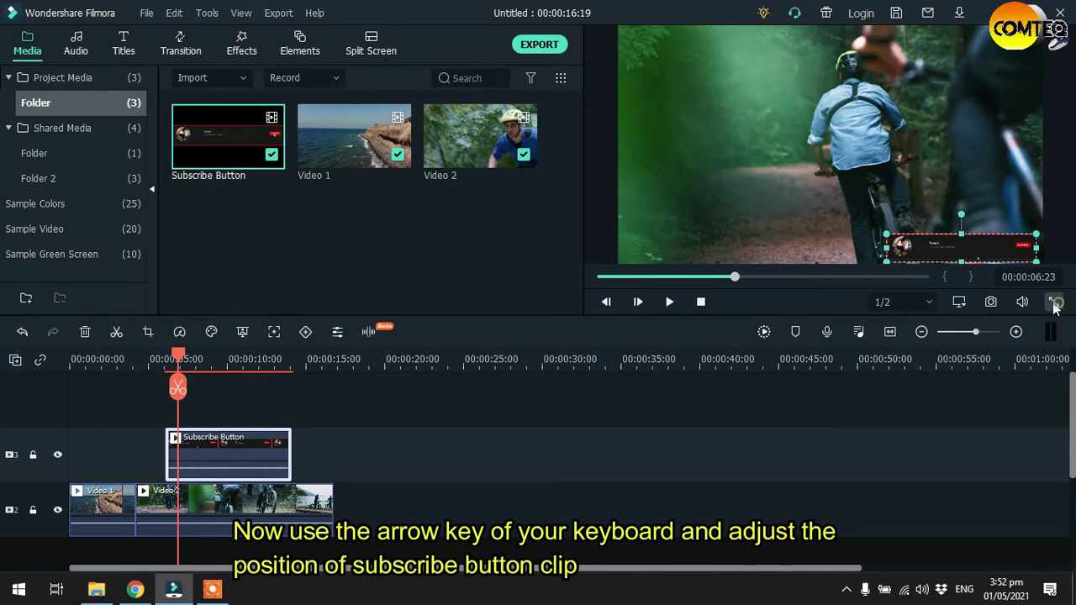
{"action": "left_click", "coordinate": [1056, 304]}
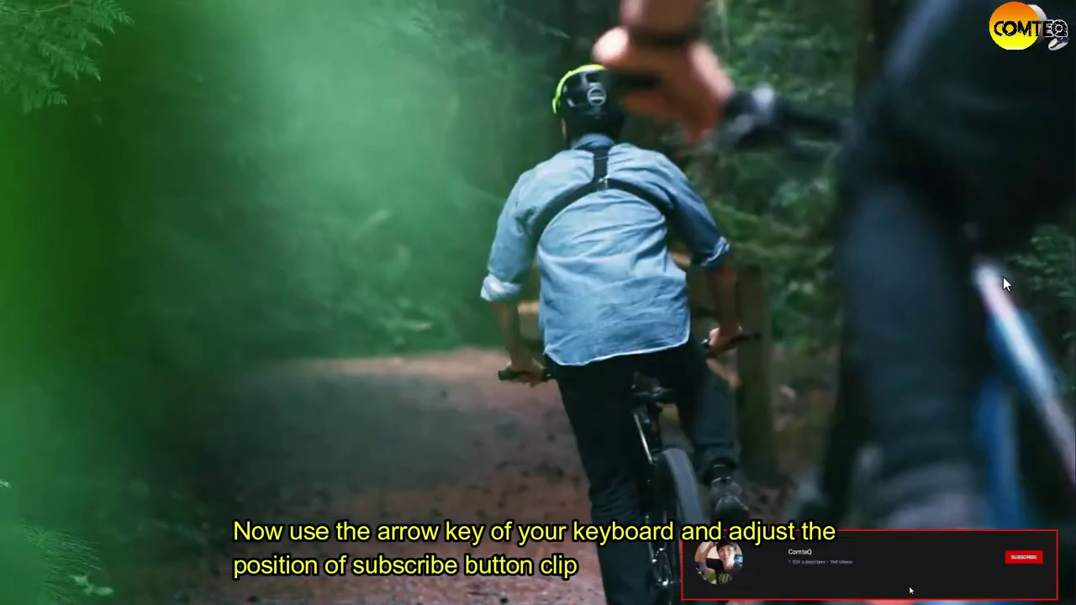
{"action": "key", "text": "Escape"}
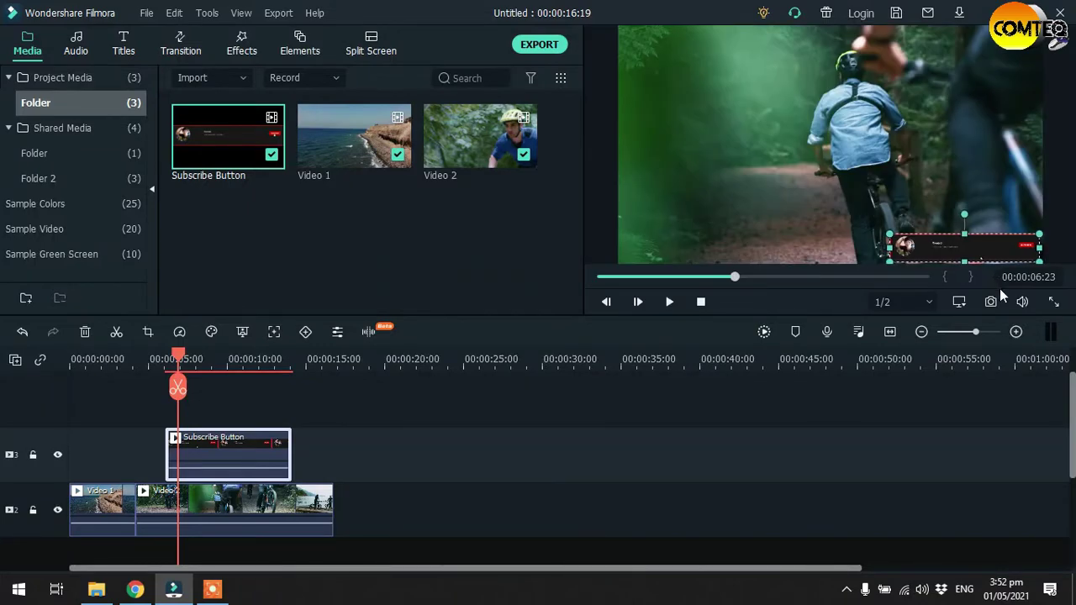
{"action": "left_click", "coordinate": [1053, 301]}
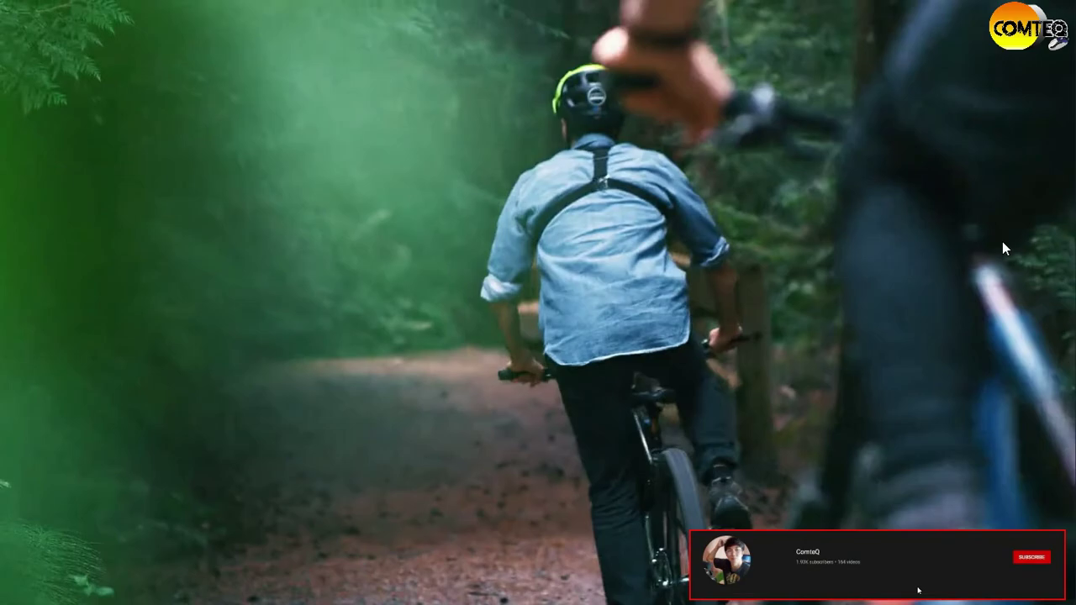
{"action": "key", "text": "Escape"}
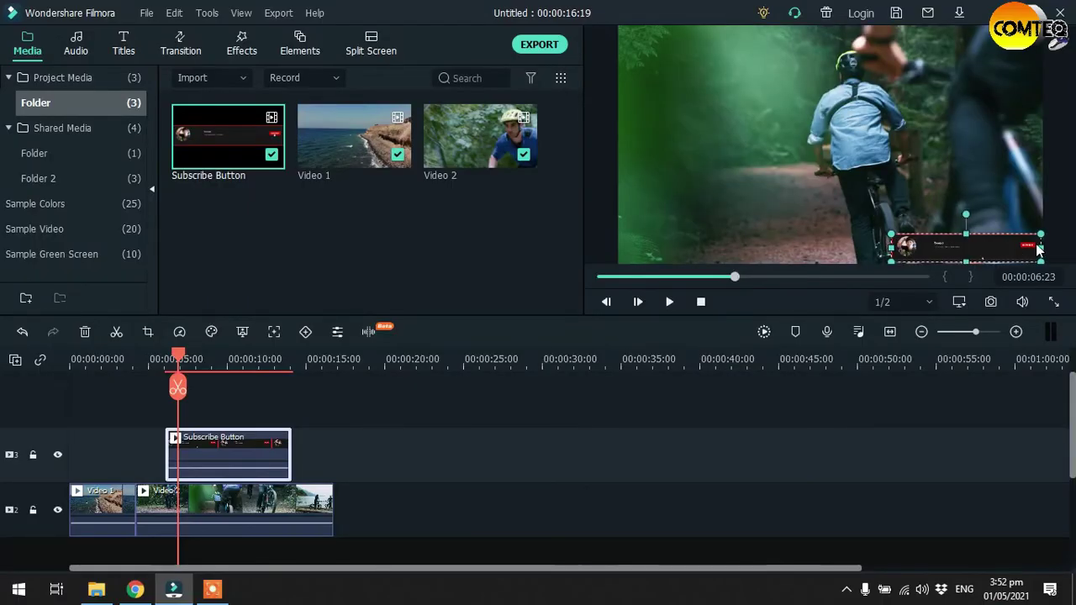
Scale the Subscribe Button overlay down slightly from its upper-left corner and check it in full screen
{"action": "left_click_drag", "start_coordinate": [890, 235], "coordinate": [902, 239]}
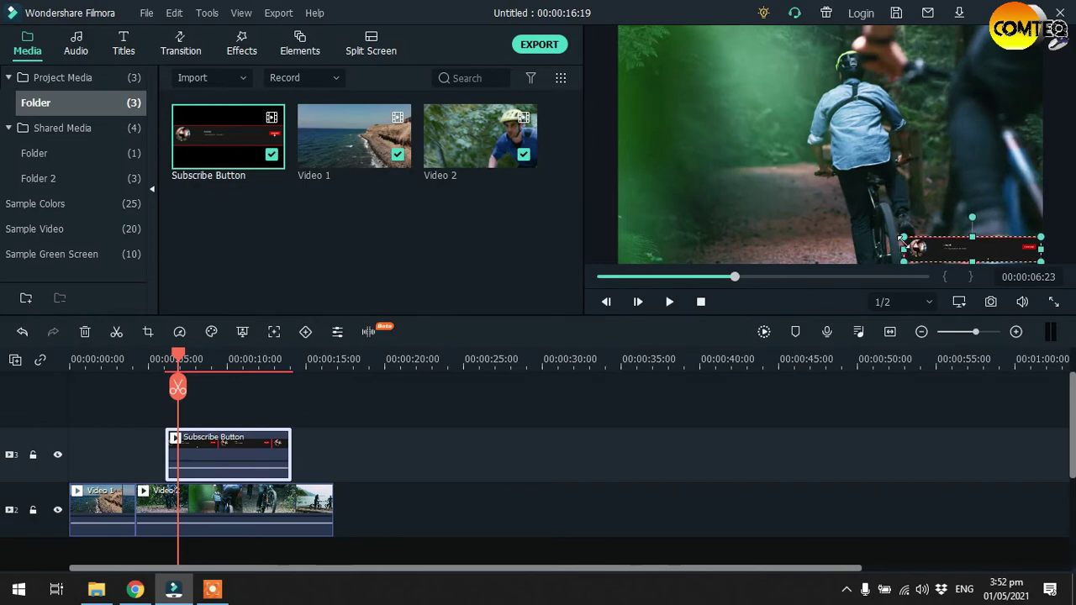
{"action": "left_click", "coordinate": [1052, 302]}
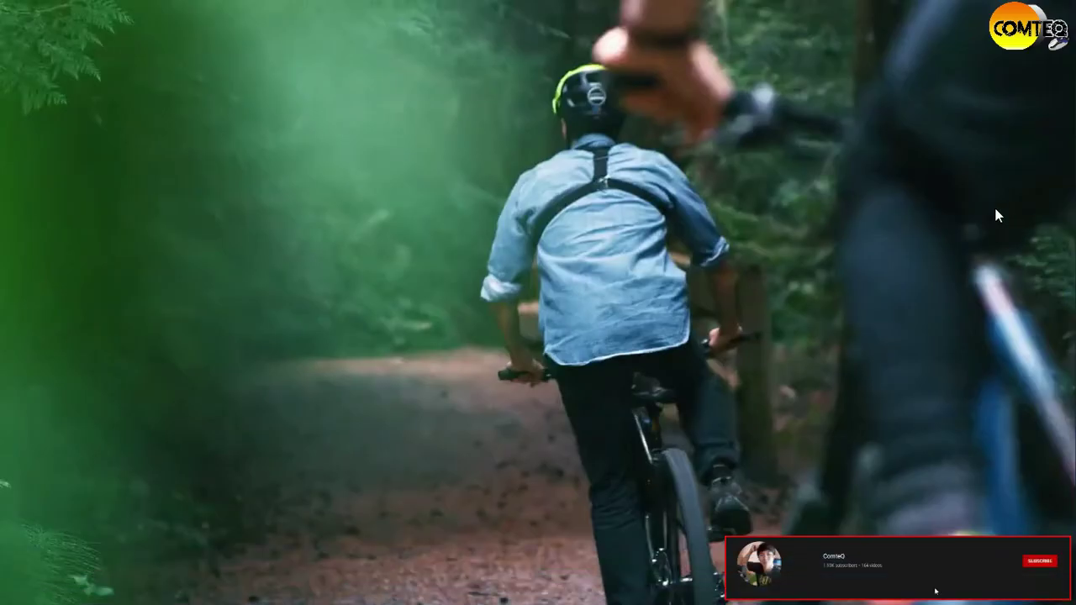
{"action": "double_click", "coordinate": [992, 211]}
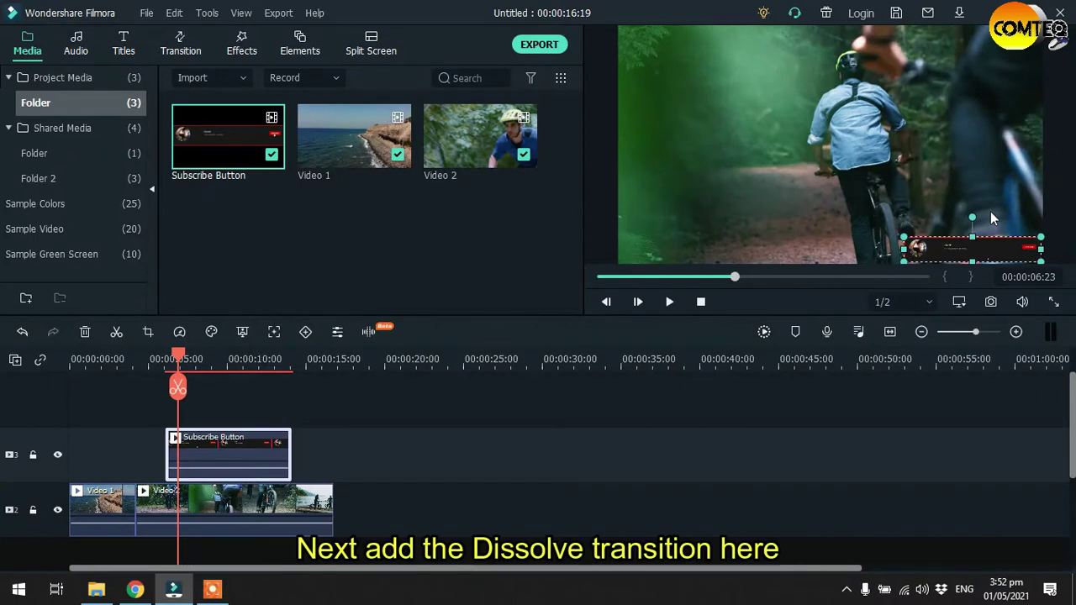
Add a Dissolve transition at the start of the Subscribe Button clip and a Fade transition at its end
{"action": "left_click", "coordinate": [180, 50]}
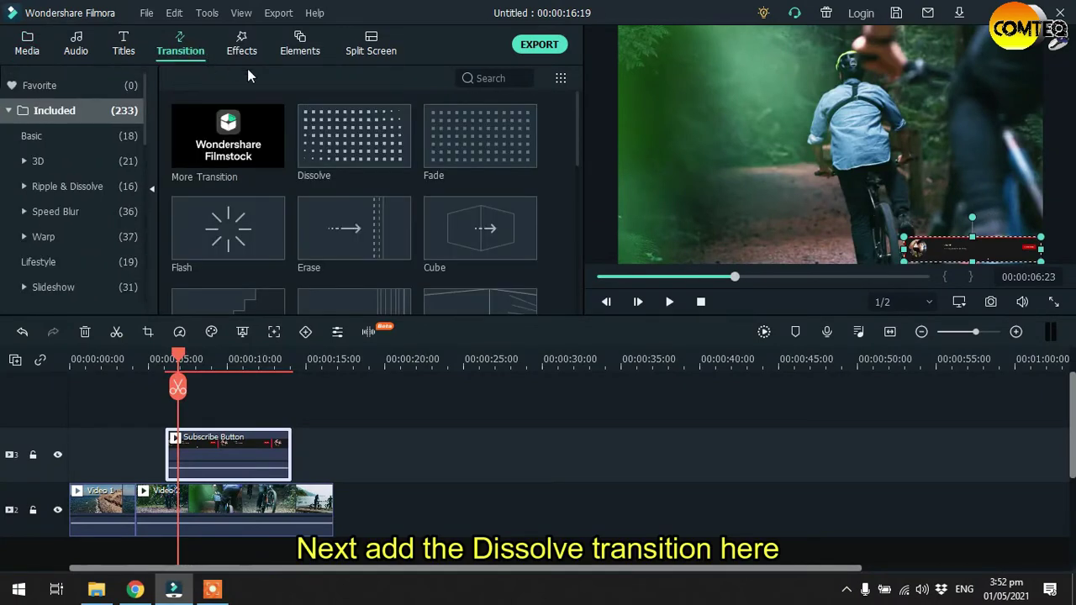
{"action": "left_click_drag", "start_coordinate": [351, 141], "coordinate": [164, 450]}
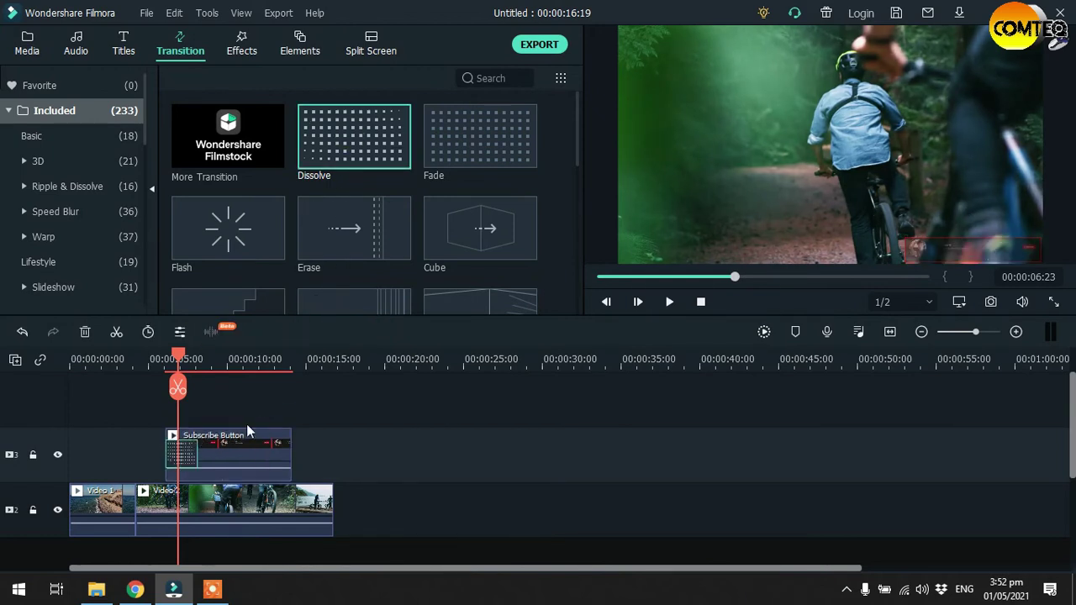
{"action": "left_click_drag", "start_coordinate": [490, 160], "coordinate": [350, 415]}
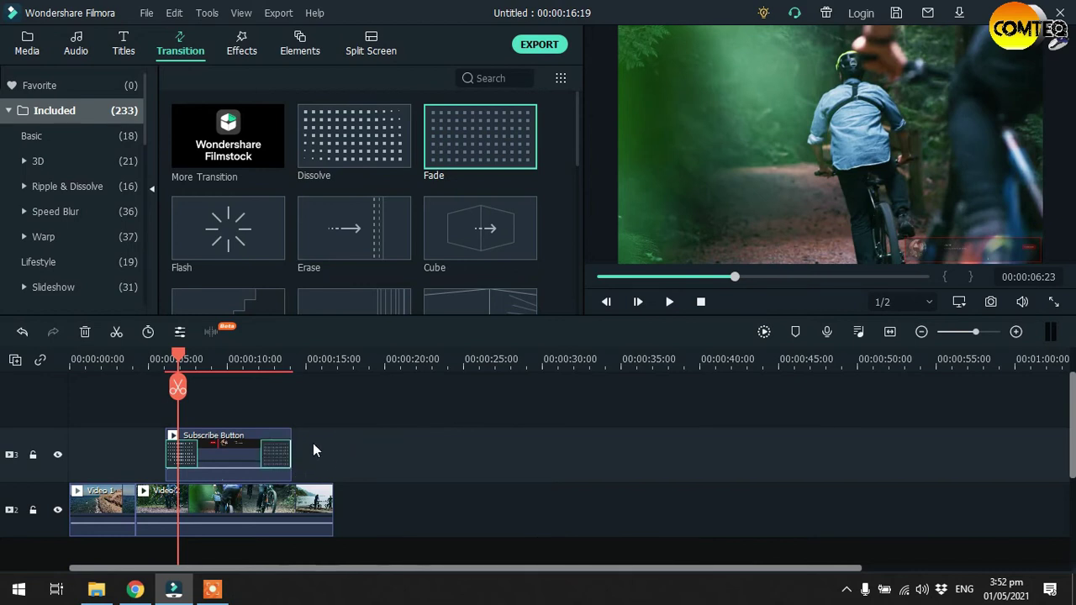
Play the timeline from near the beginning until past the Subscribe Button clip to review the overlay and its transitions
{"action": "left_click_drag", "start_coordinate": [182, 357], "coordinate": [81, 377]}
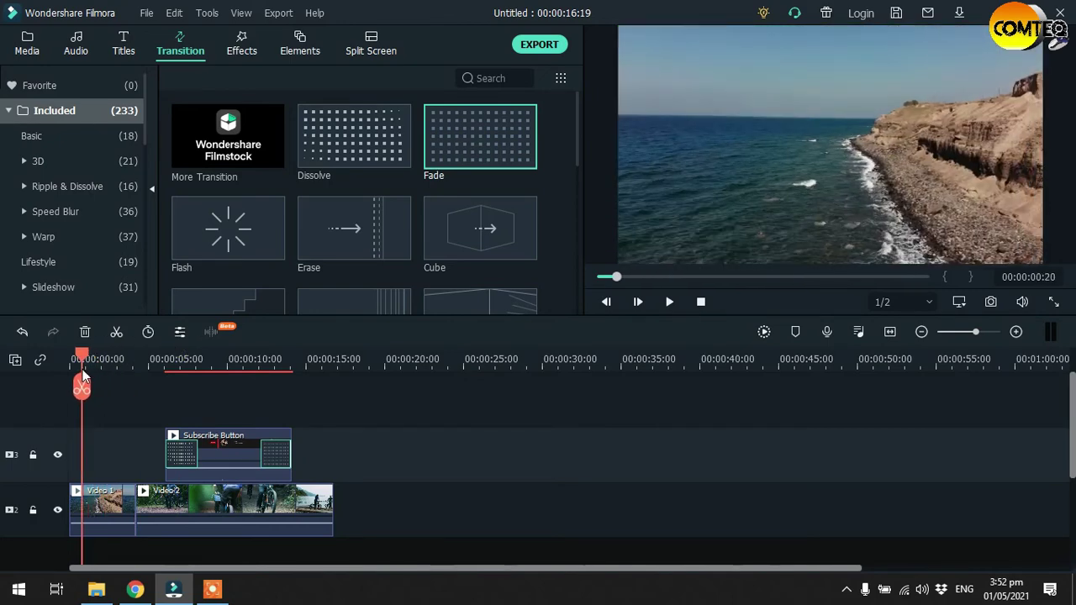
{"action": "left_click", "coordinate": [669, 303]}
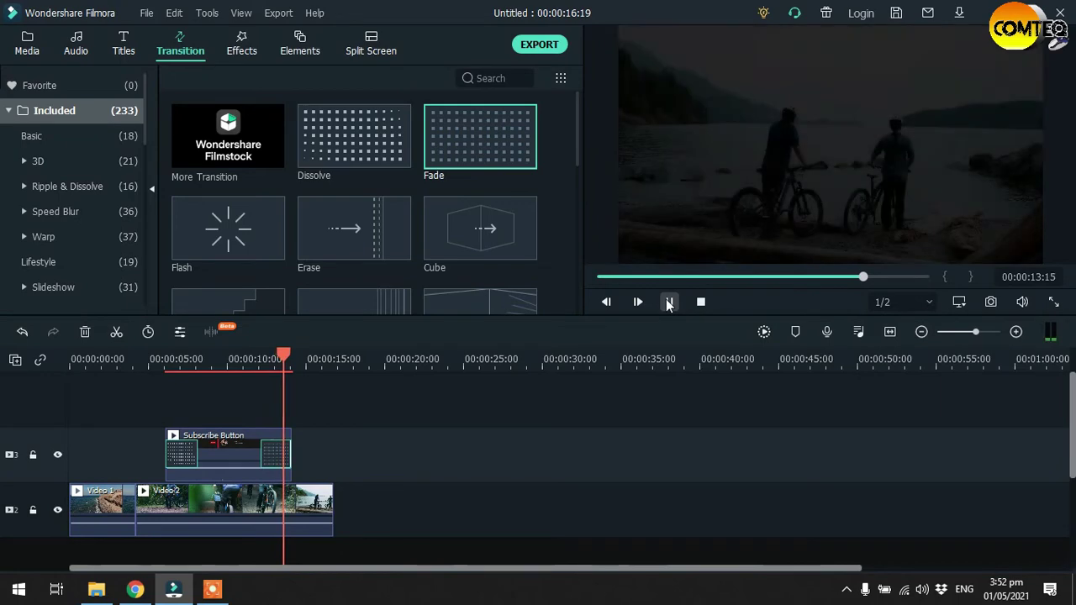
{"action": "left_click", "coordinate": [668, 303]}
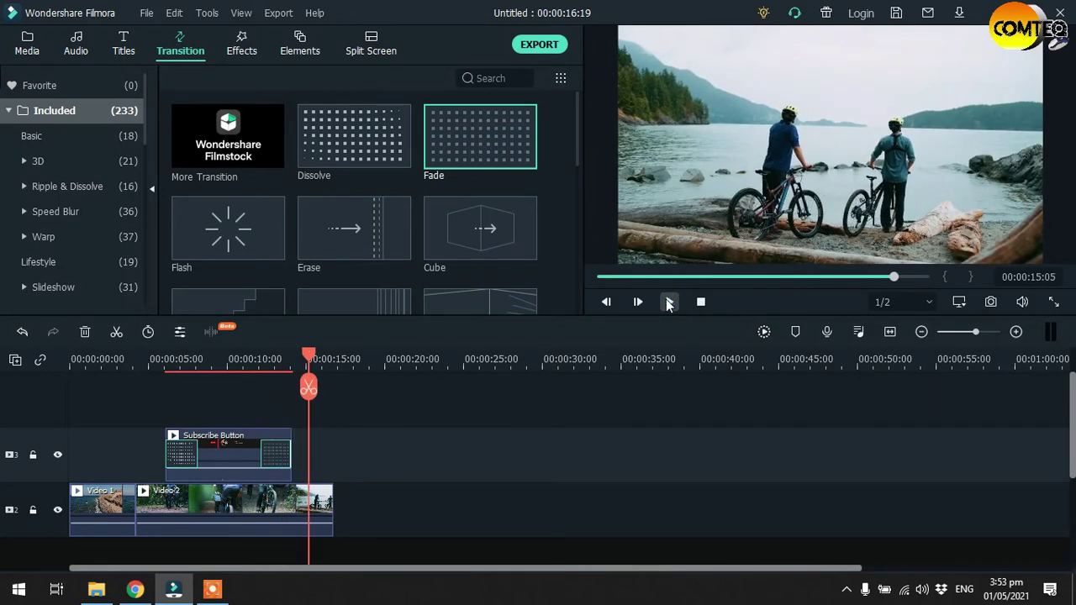
Open the export settings for the finished project and name the output Sample video
{"action": "left_click", "coordinate": [548, 49]}
{"action": "double_click", "coordinate": [591, 120]}
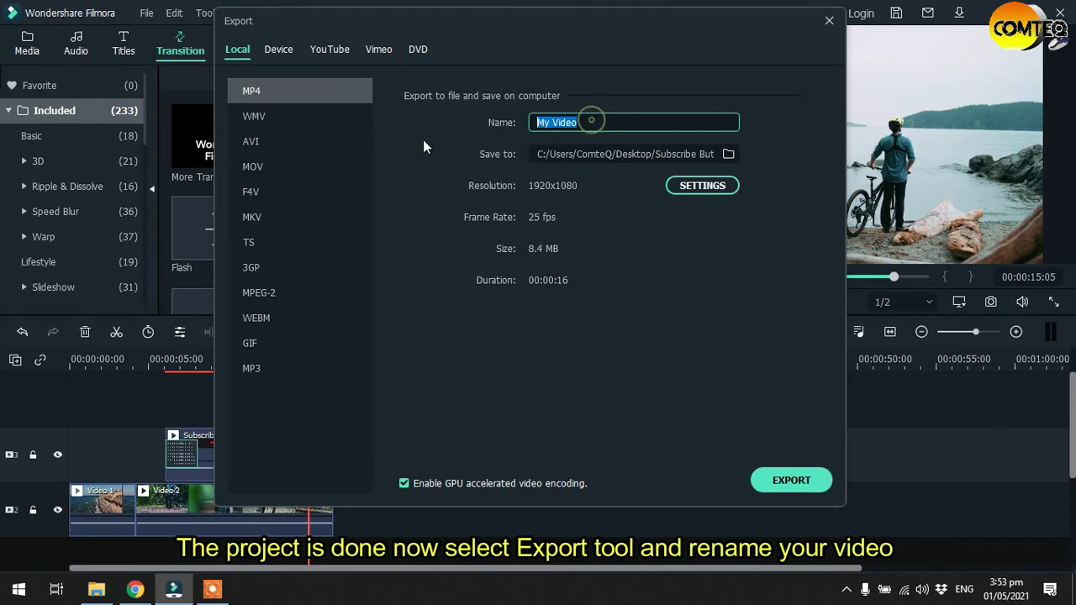
{"action": "type", "text": "Sa"}
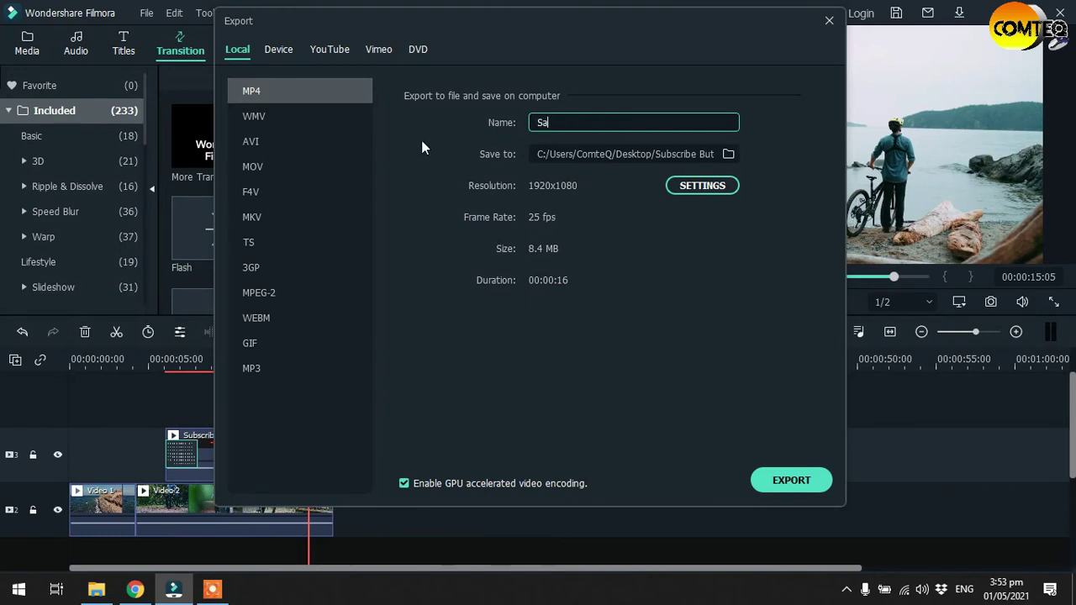
{"action": "type", "text": "mple vide "}
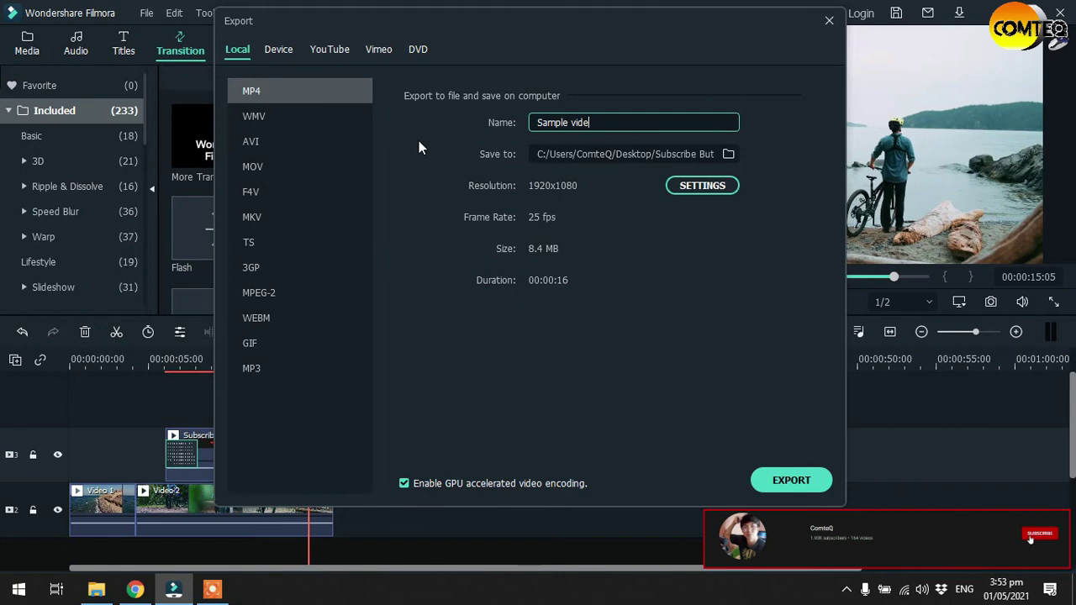
{"action": "type", "text": "o"}
Set the export quality to Best and accept the encoding settings
{"action": "left_click", "coordinate": [721, 188]}
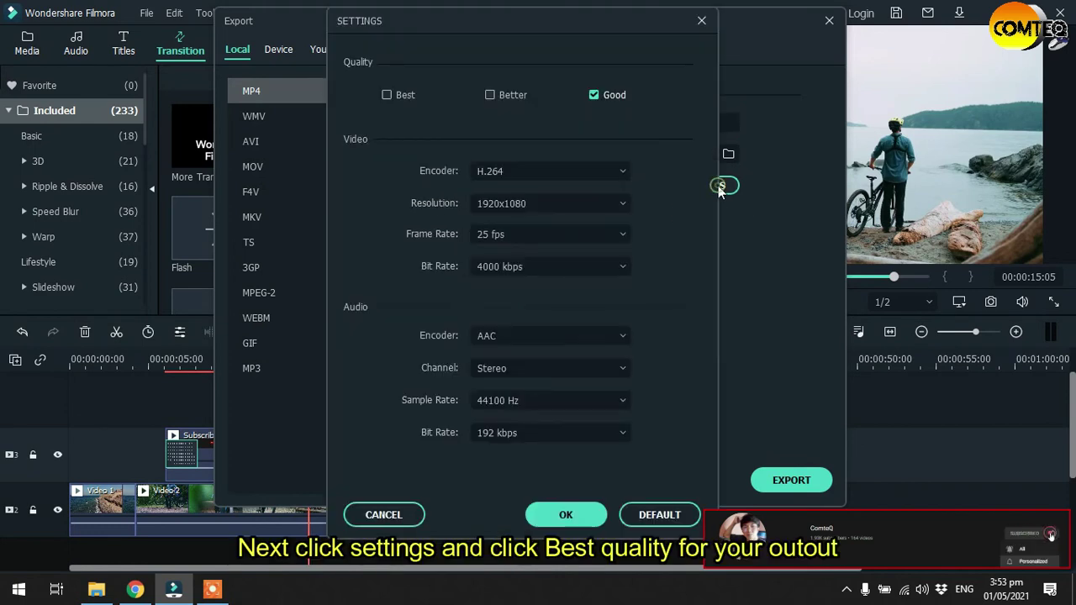
{"action": "left_click", "coordinate": [387, 95]}
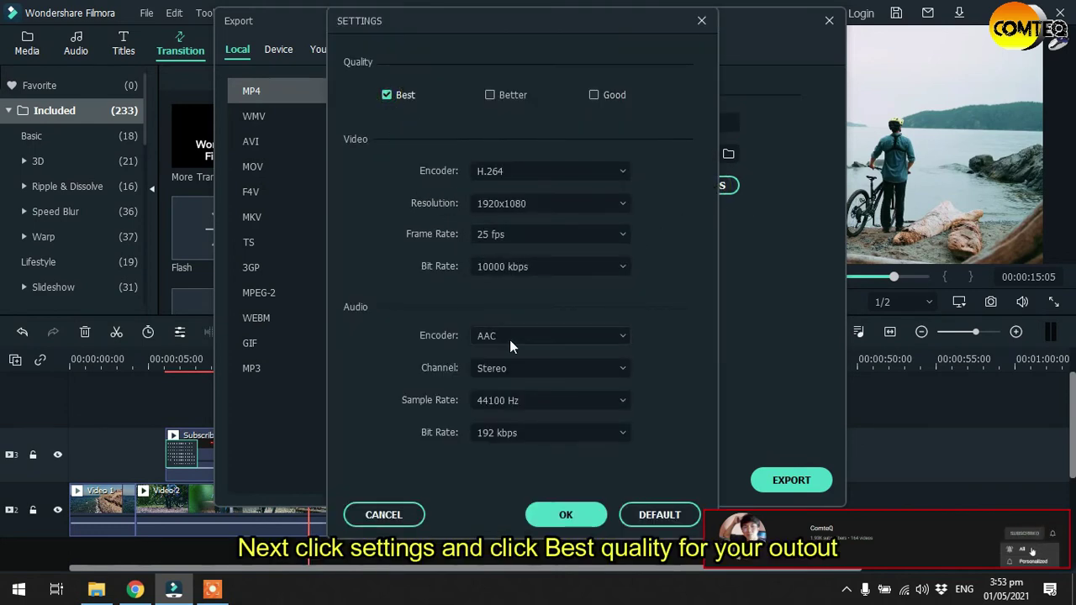
{"action": "left_click", "coordinate": [564, 514]}
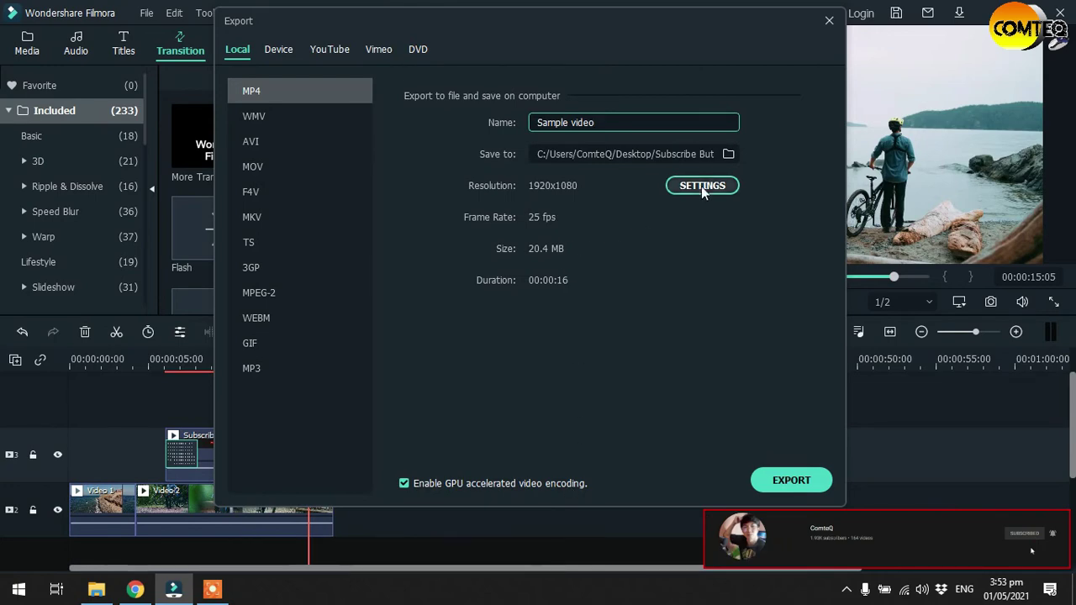
Choose the Subscribe Button folder on the Desktop as the save location and export the video as MP4
{"action": "left_click", "coordinate": [727, 154]}
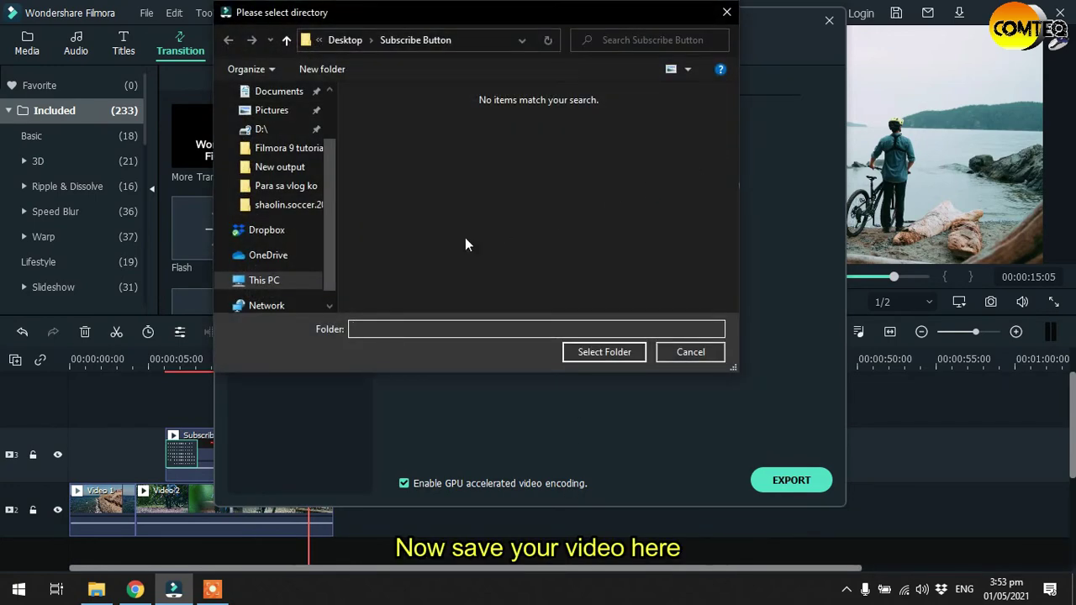
{"action": "scroll", "coordinate": [303, 168], "scroll_direction": "up", "scroll_amount": 1}
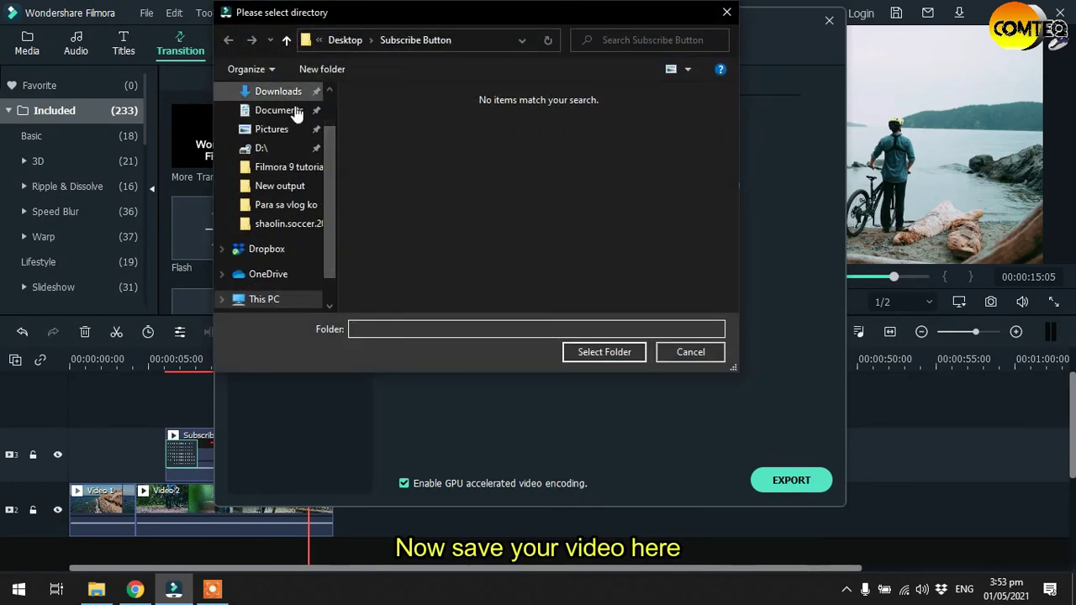
{"action": "scroll", "coordinate": [326, 160], "scroll_direction": "up", "scroll_amount": 1}
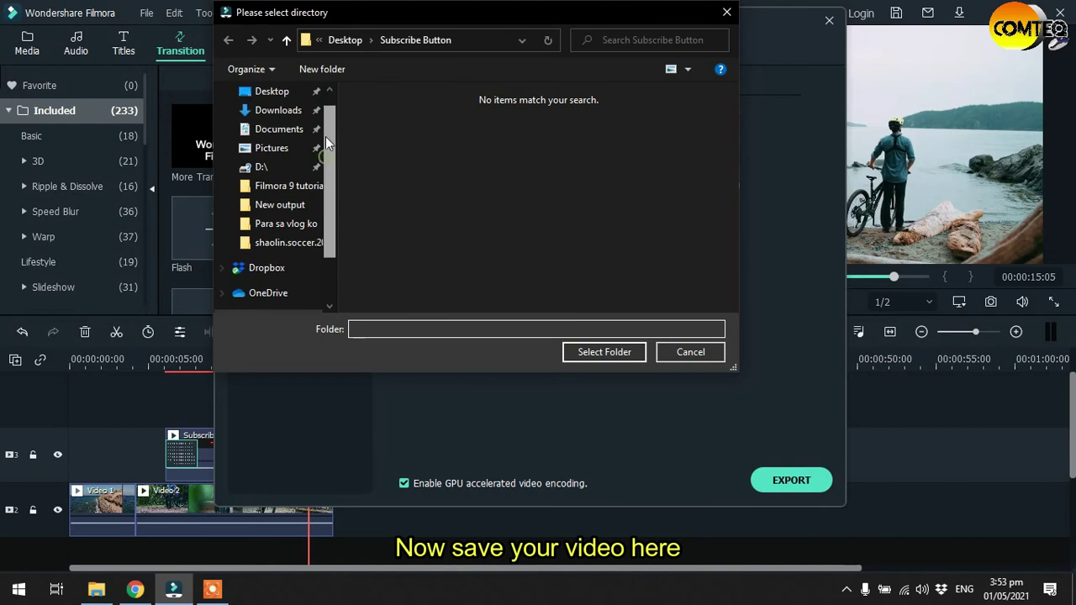
{"action": "left_click", "coordinate": [276, 92]}
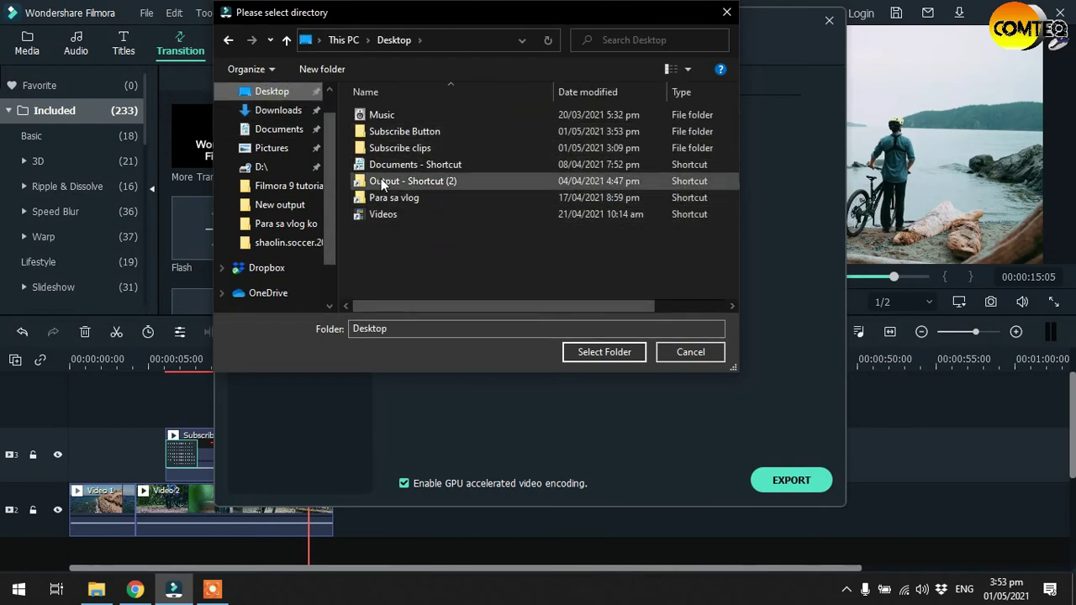
{"action": "left_click", "coordinate": [413, 132]}
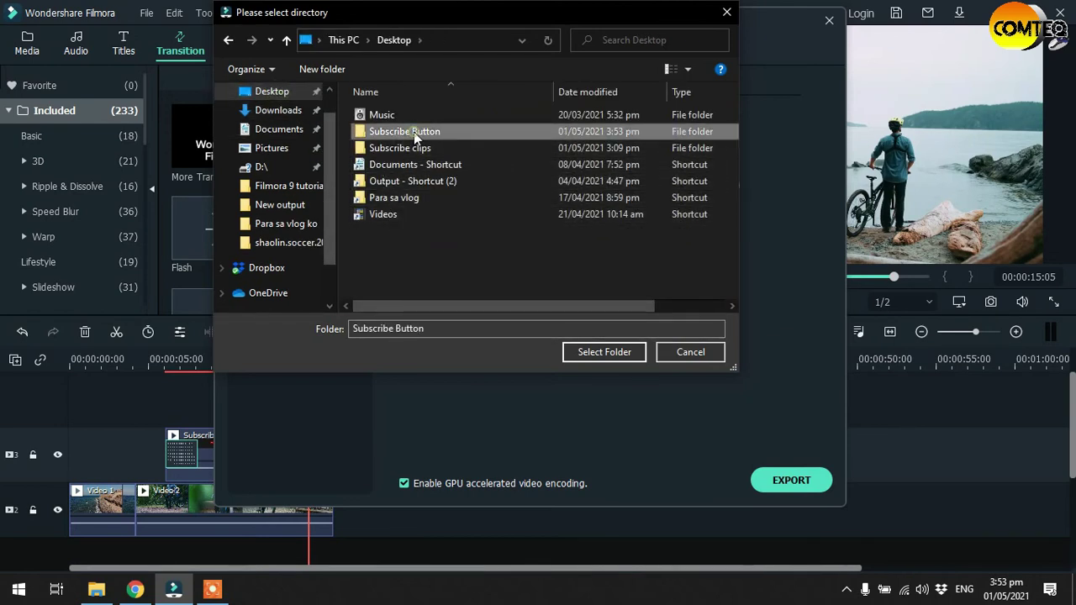
{"action": "left_click", "coordinate": [613, 355]}
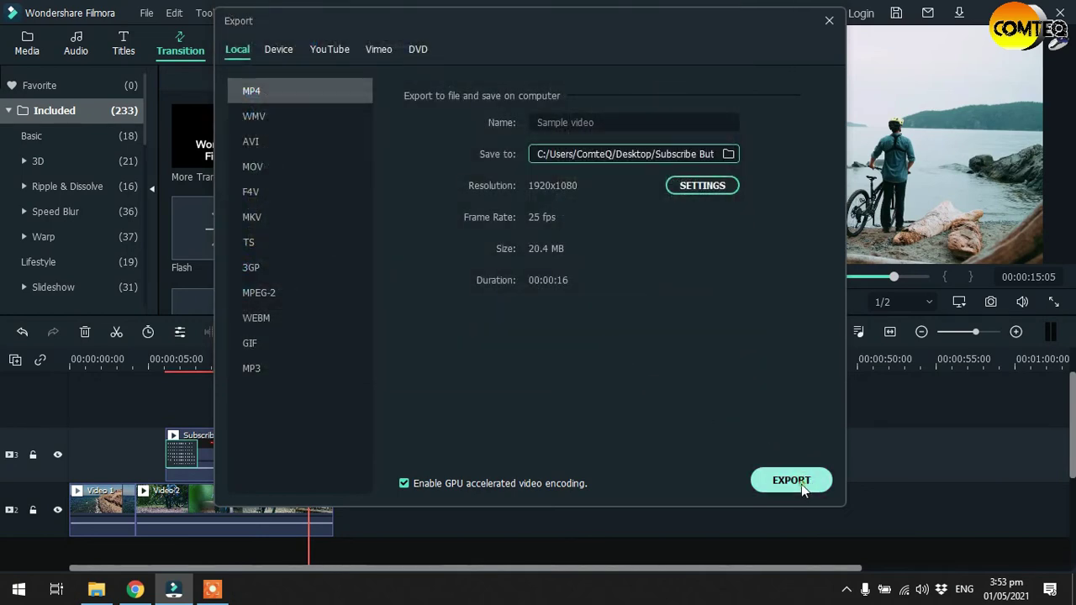
{"action": "left_click", "coordinate": [802, 484]}
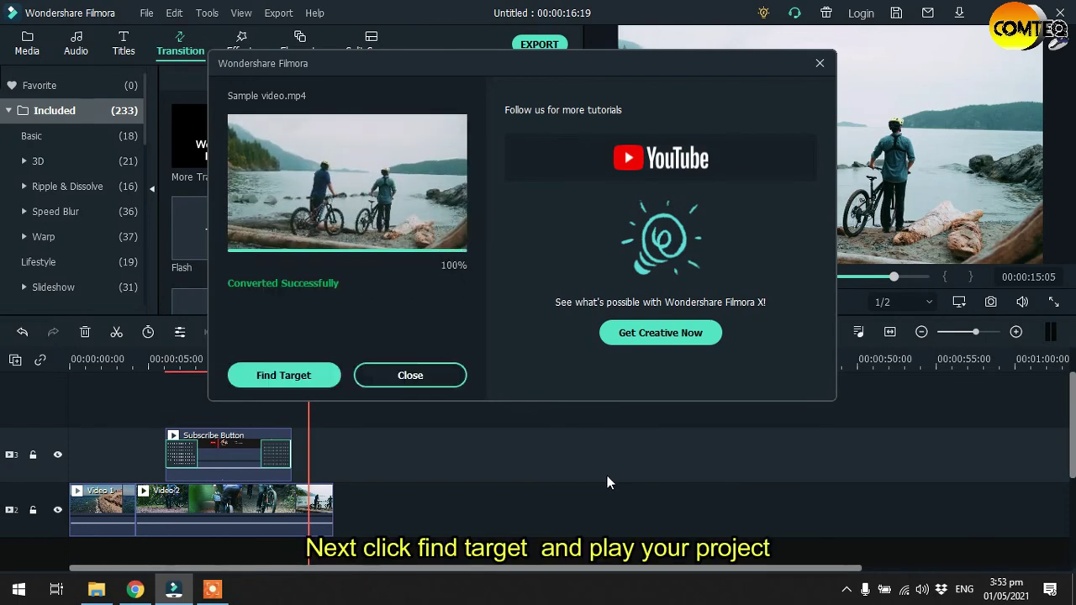
Locate the exported Sample video in its Subscribe Button folder in File Explorer and play it
{"action": "left_click", "coordinate": [279, 378]}
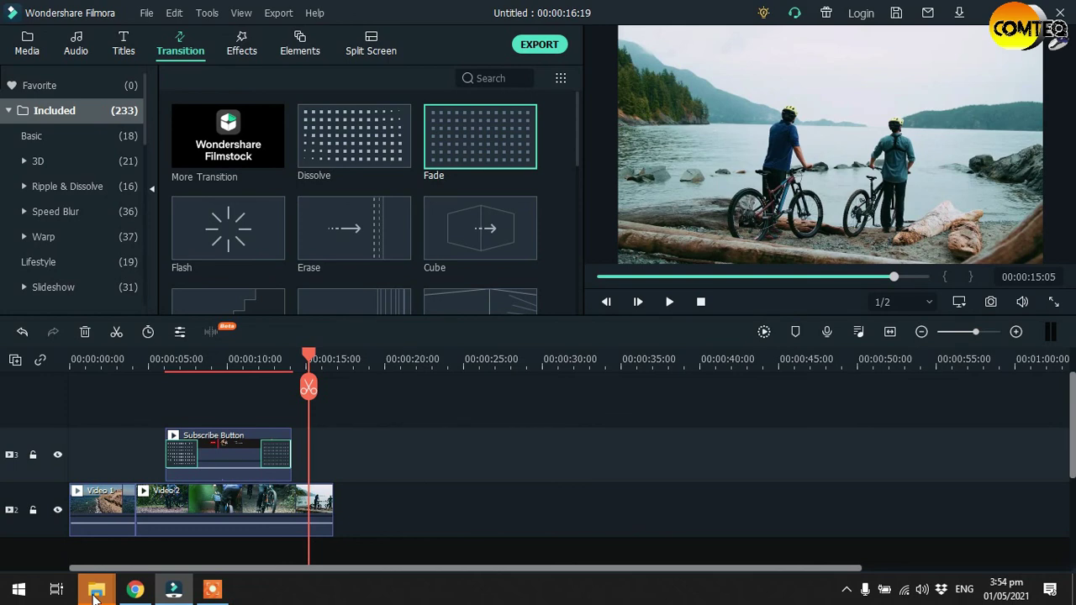
{"action": "mouse_move", "coordinate": [94, 595]}
{"action": "mouse_move", "coordinate": [191, 536]}
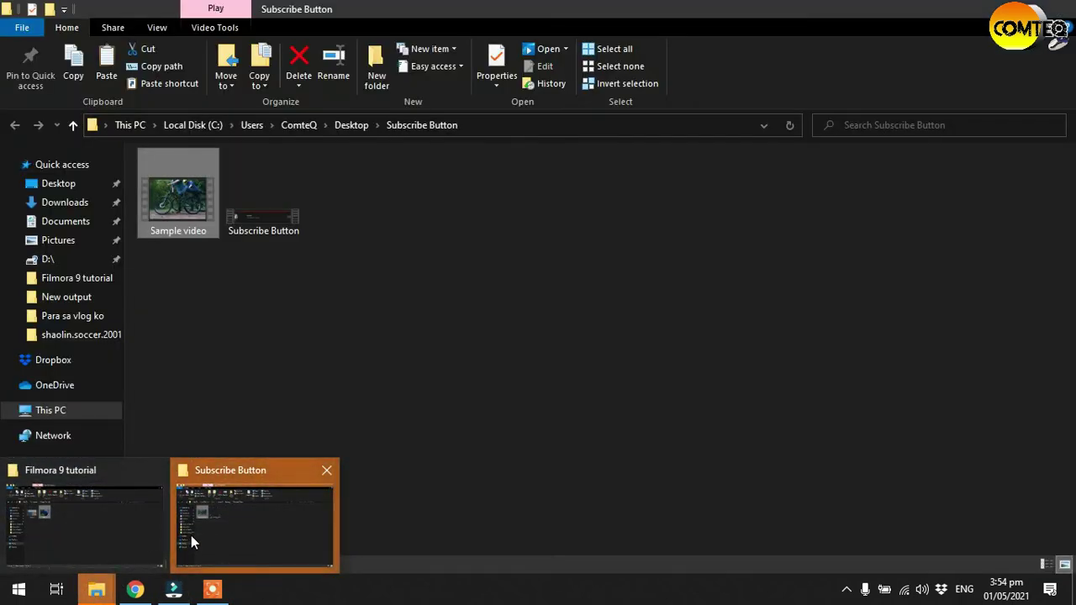
{"action": "left_click", "coordinate": [212, 530]}
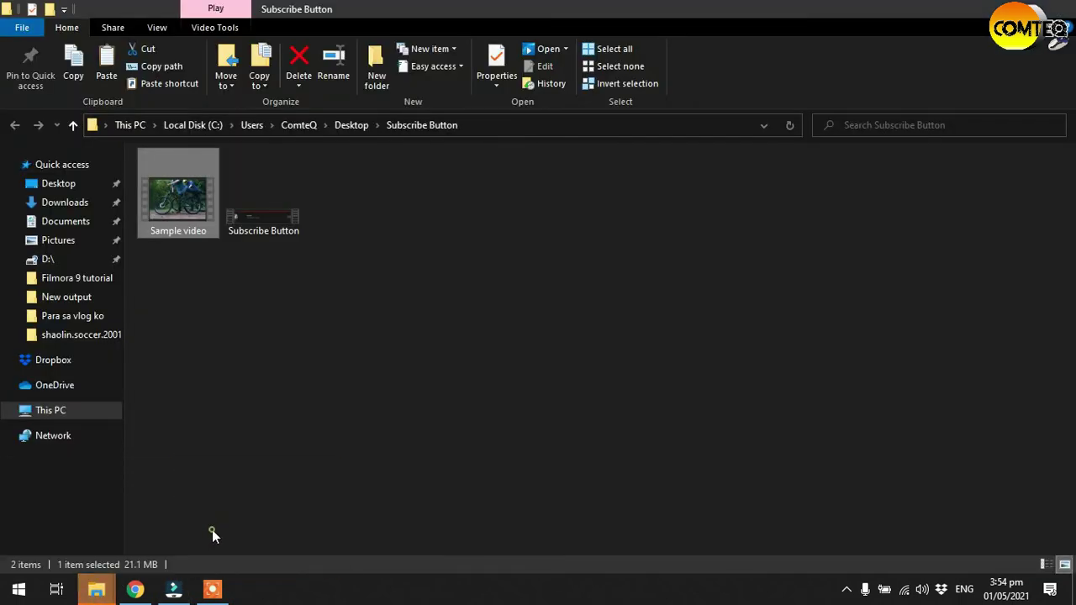
{"action": "left_click", "coordinate": [375, 383]}
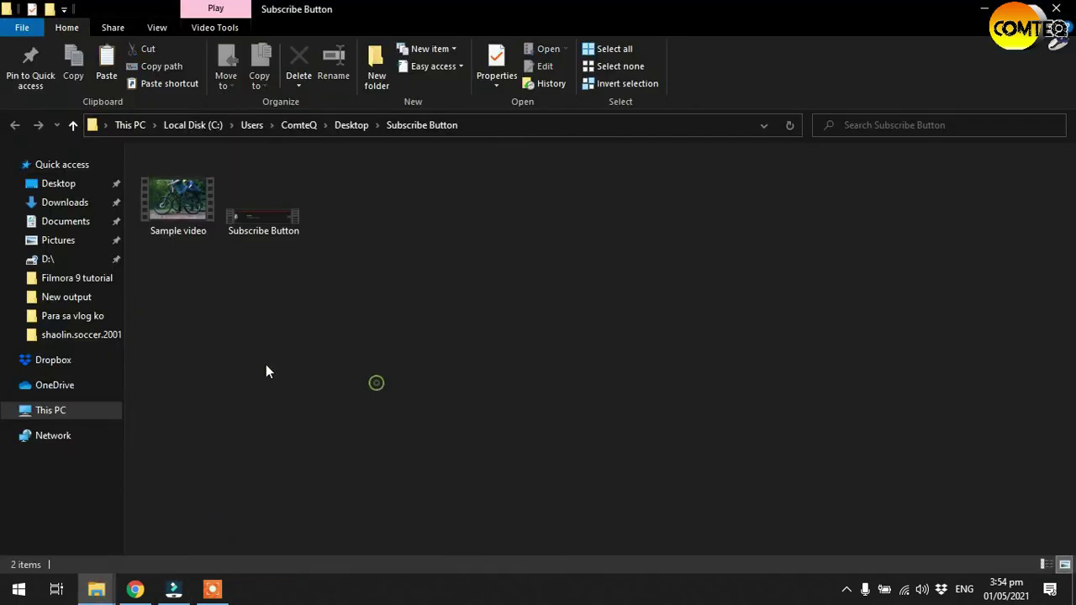
{"action": "double_click", "coordinate": [187, 209]}
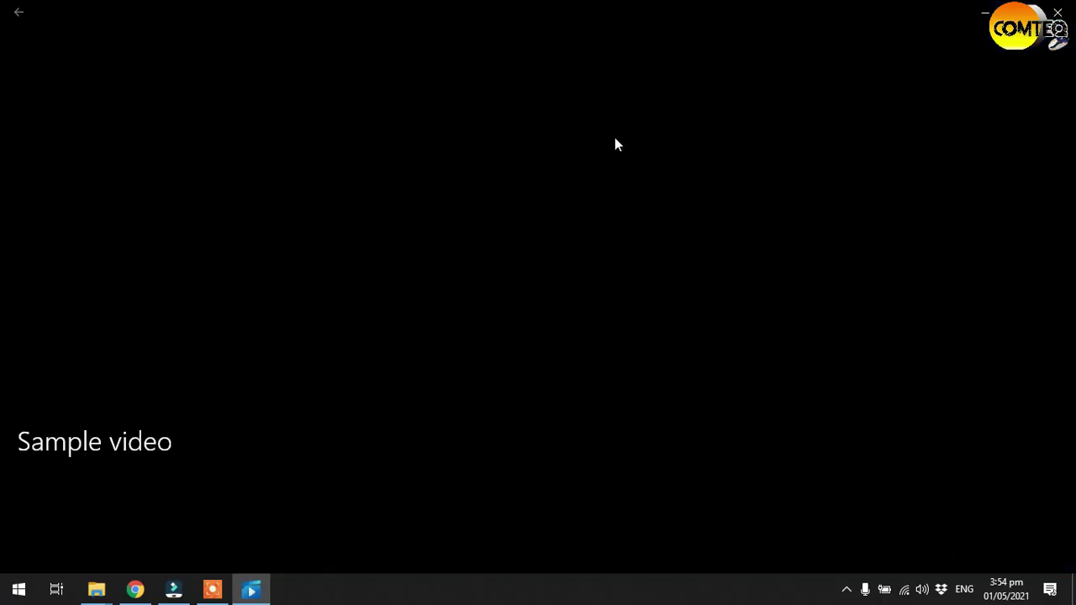